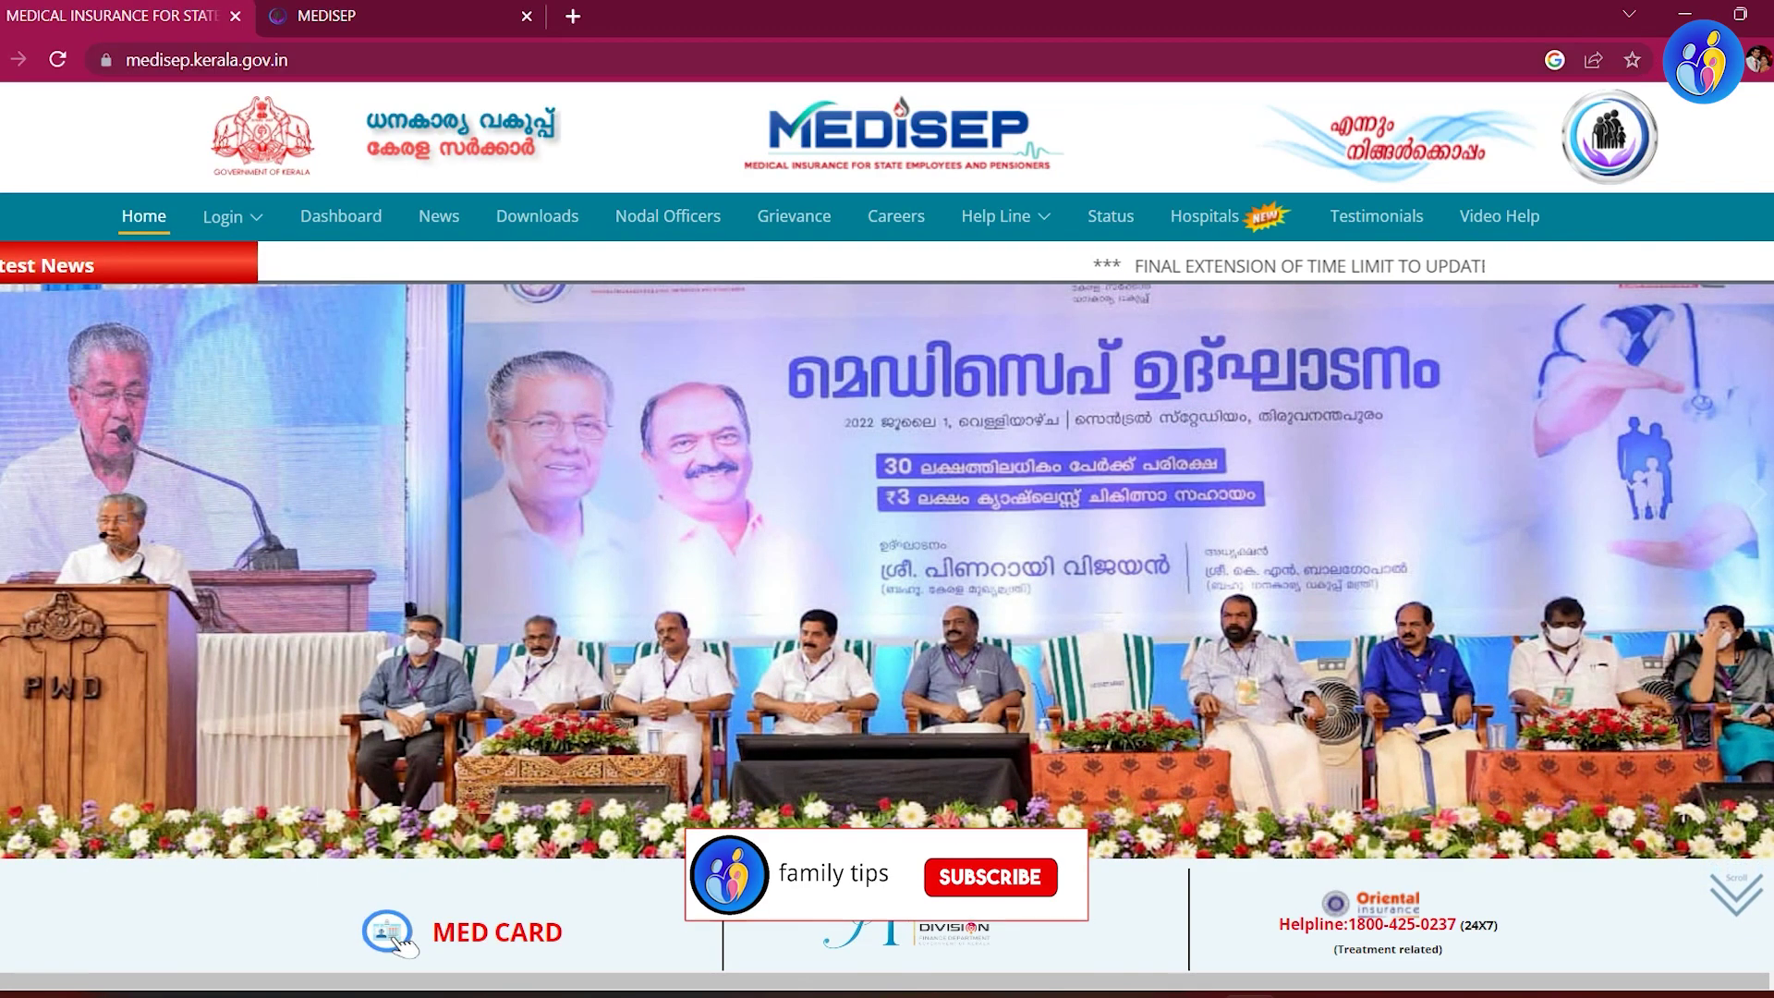
# Step: Scroll through the medisep.kerala.gov.in homepage sections, then return to the top
pyautogui.scroll(-2, 887, 554)
pyautogui.scroll(-5, 887, 554)
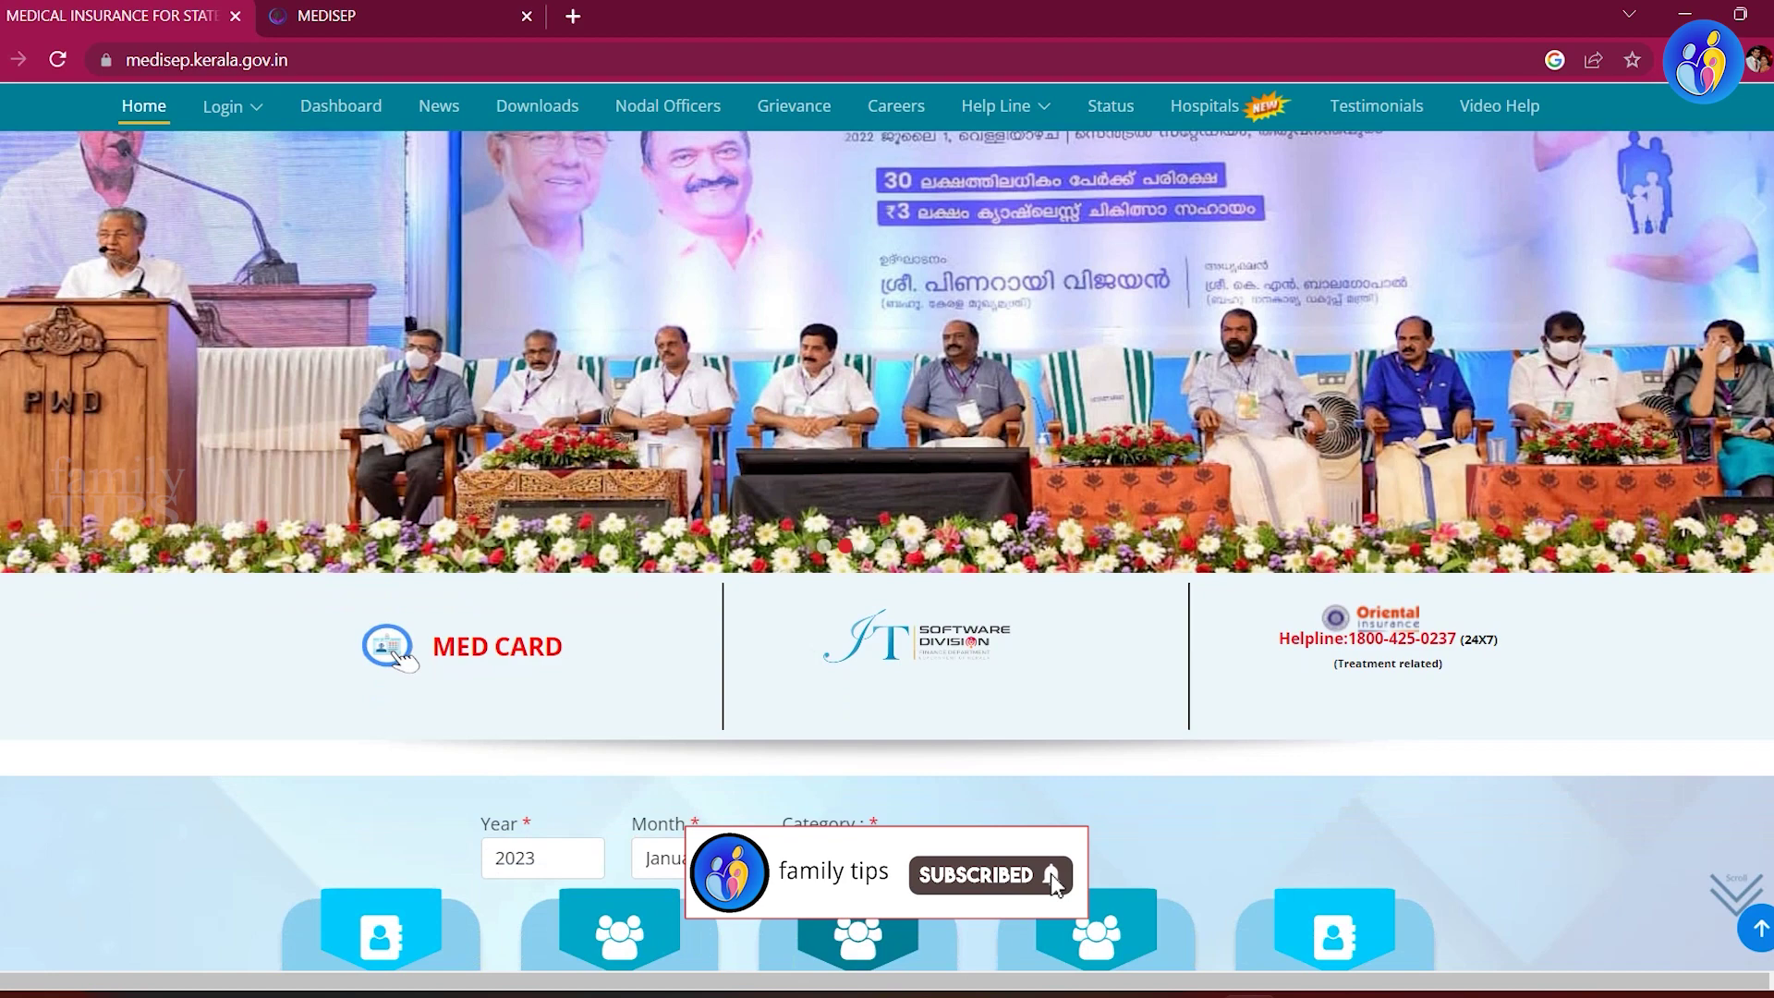
pyautogui.scroll(-6, 887, 555)
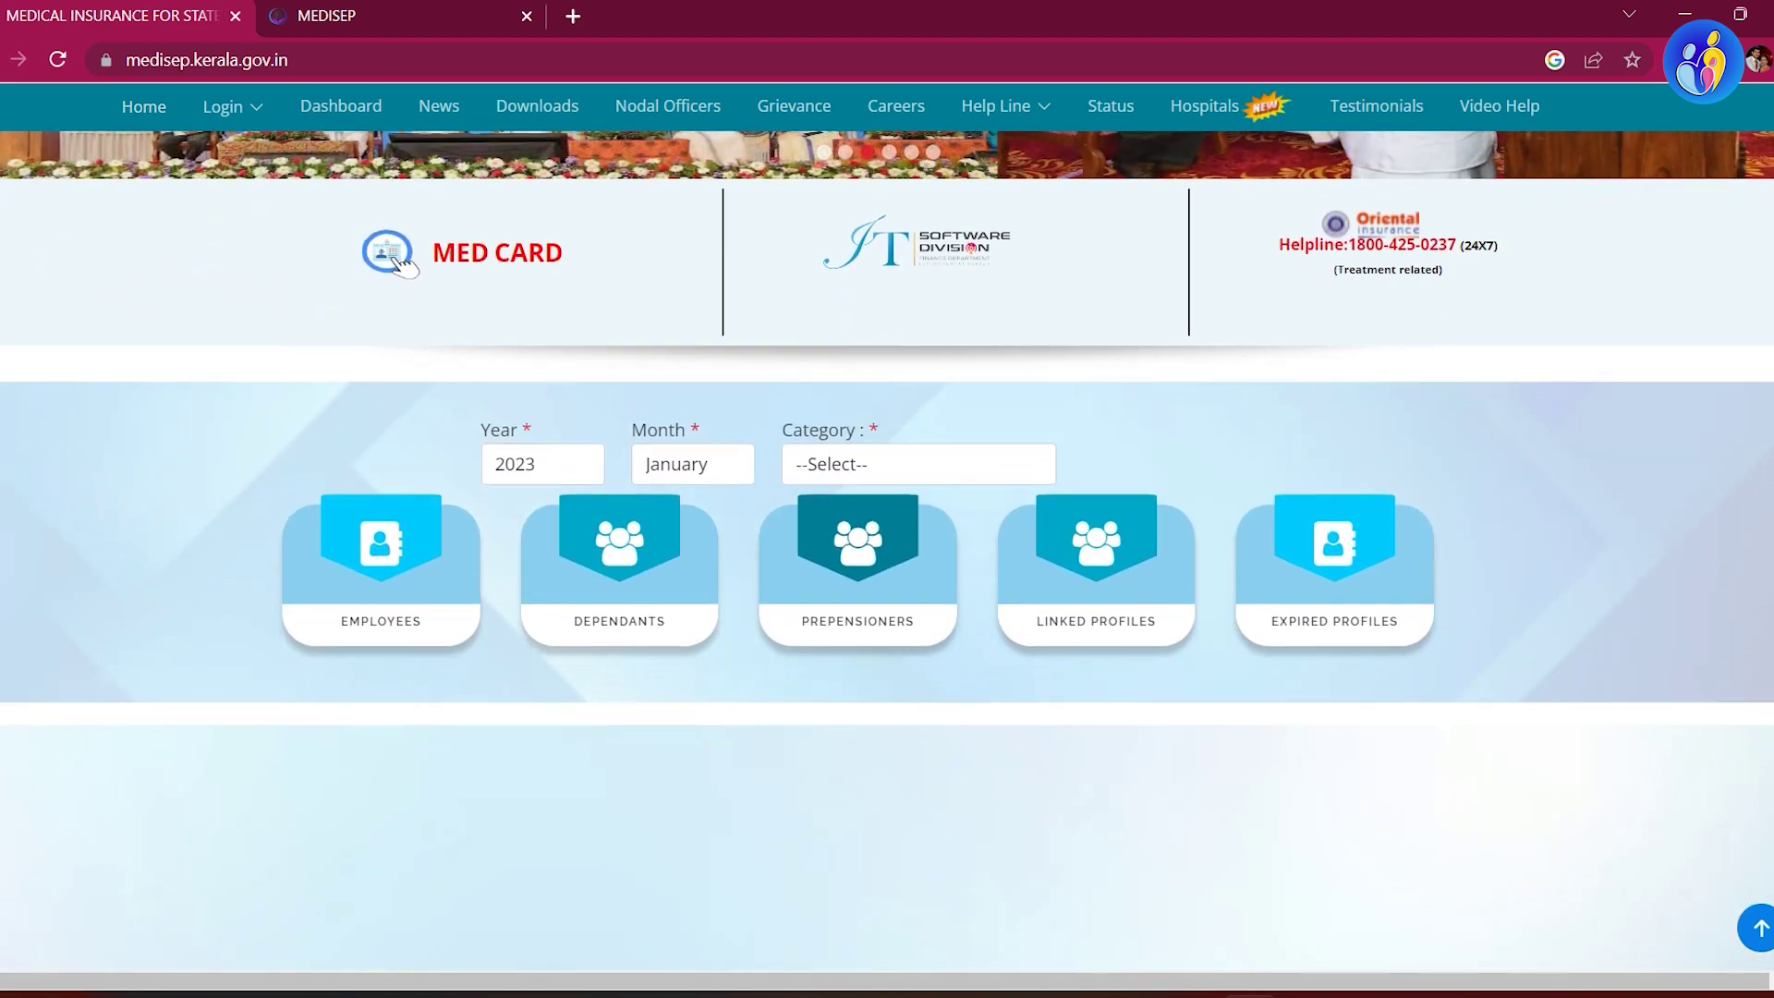
pyautogui.scroll(-5, 887, 554)
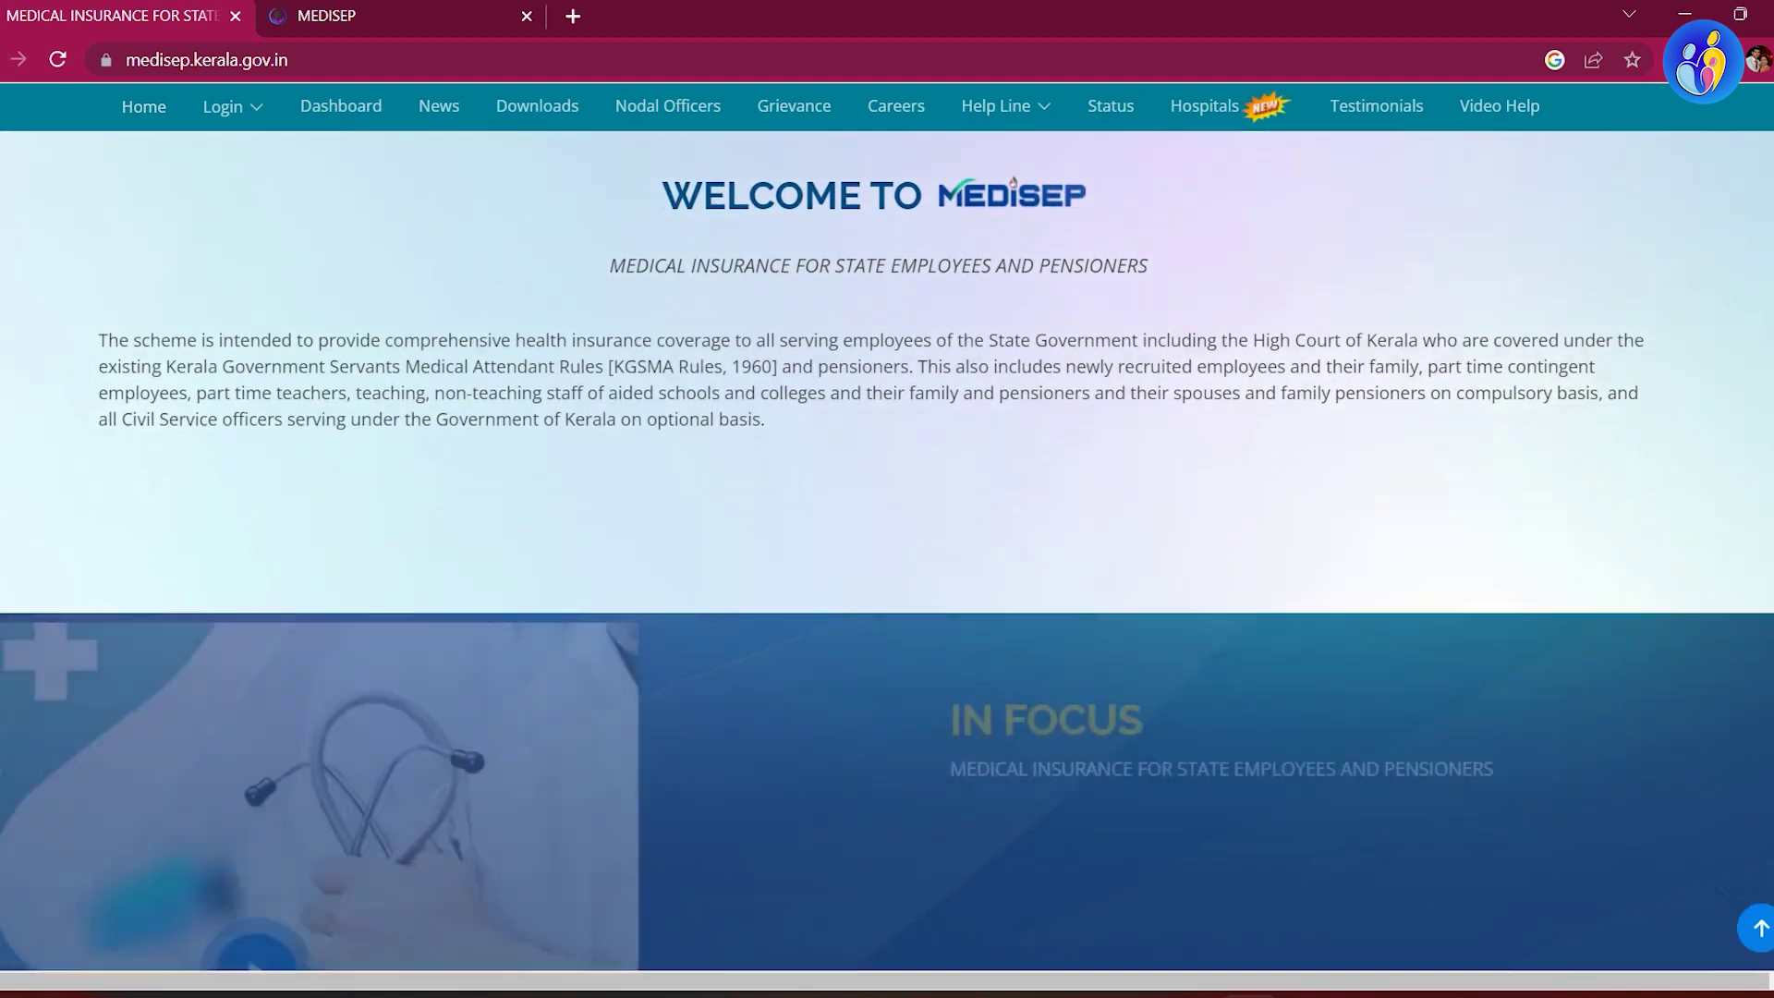
pyautogui.scroll(-10, 886, 555)
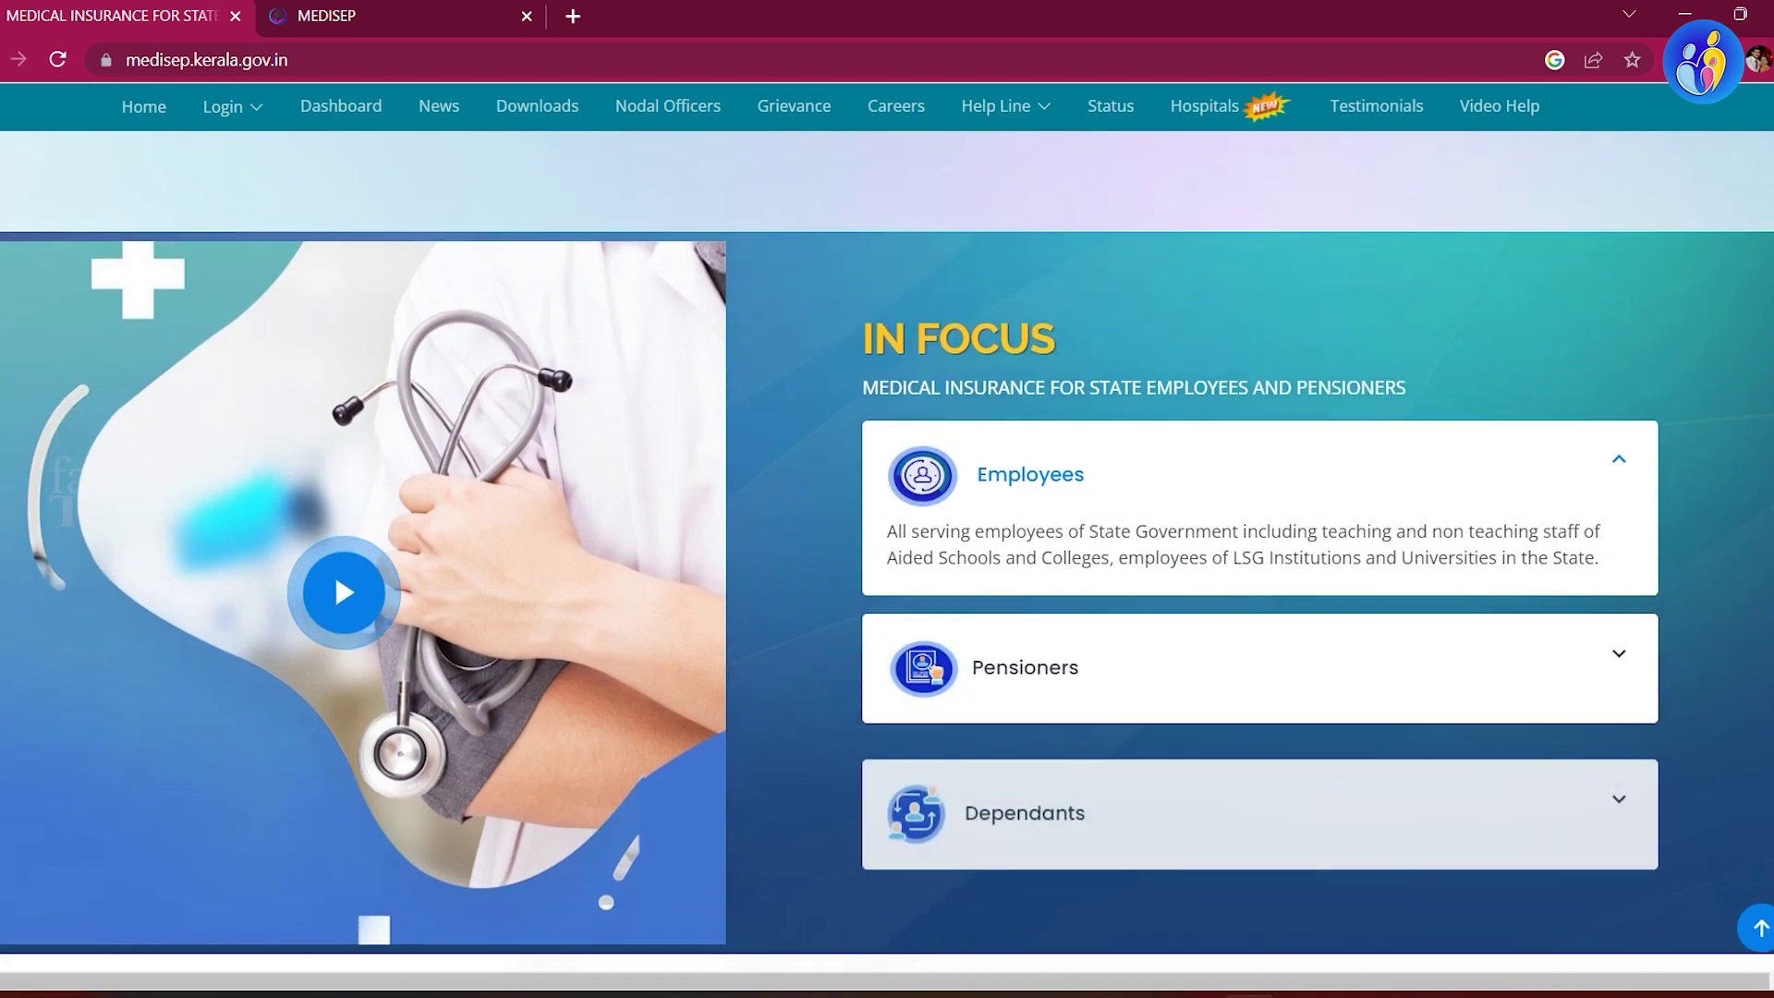
pyautogui.scroll(-2, 887, 554)
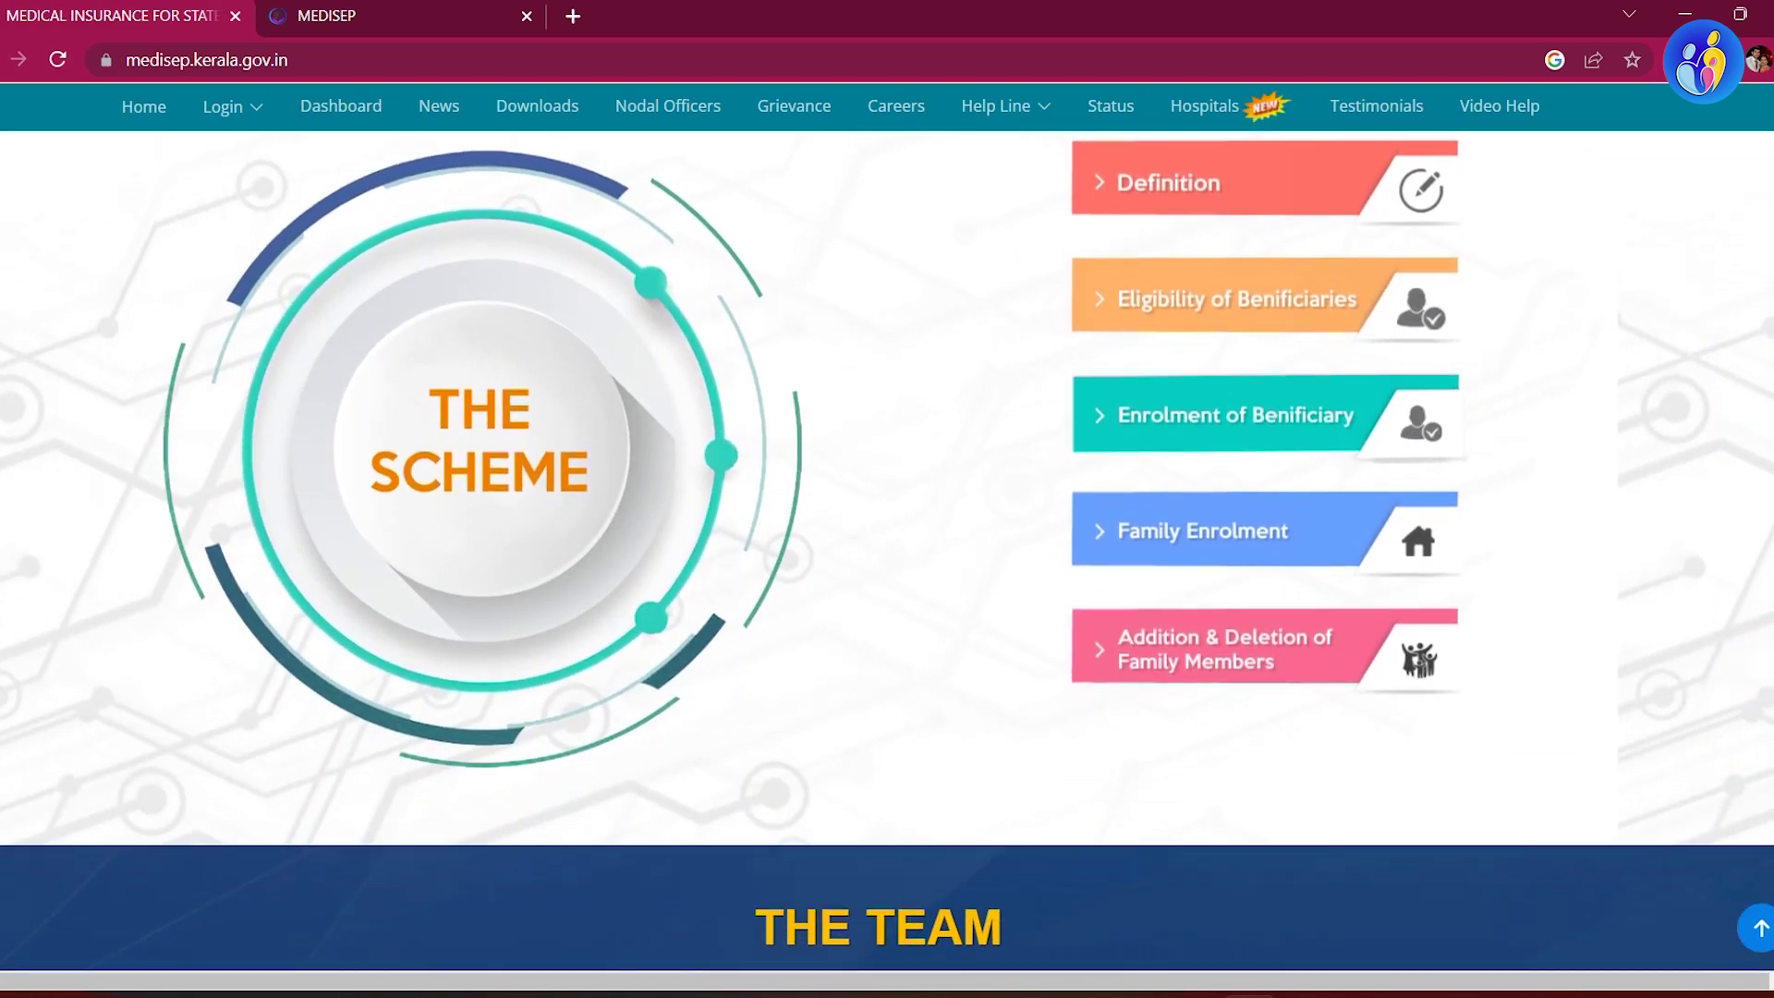
pyautogui.press('Home')
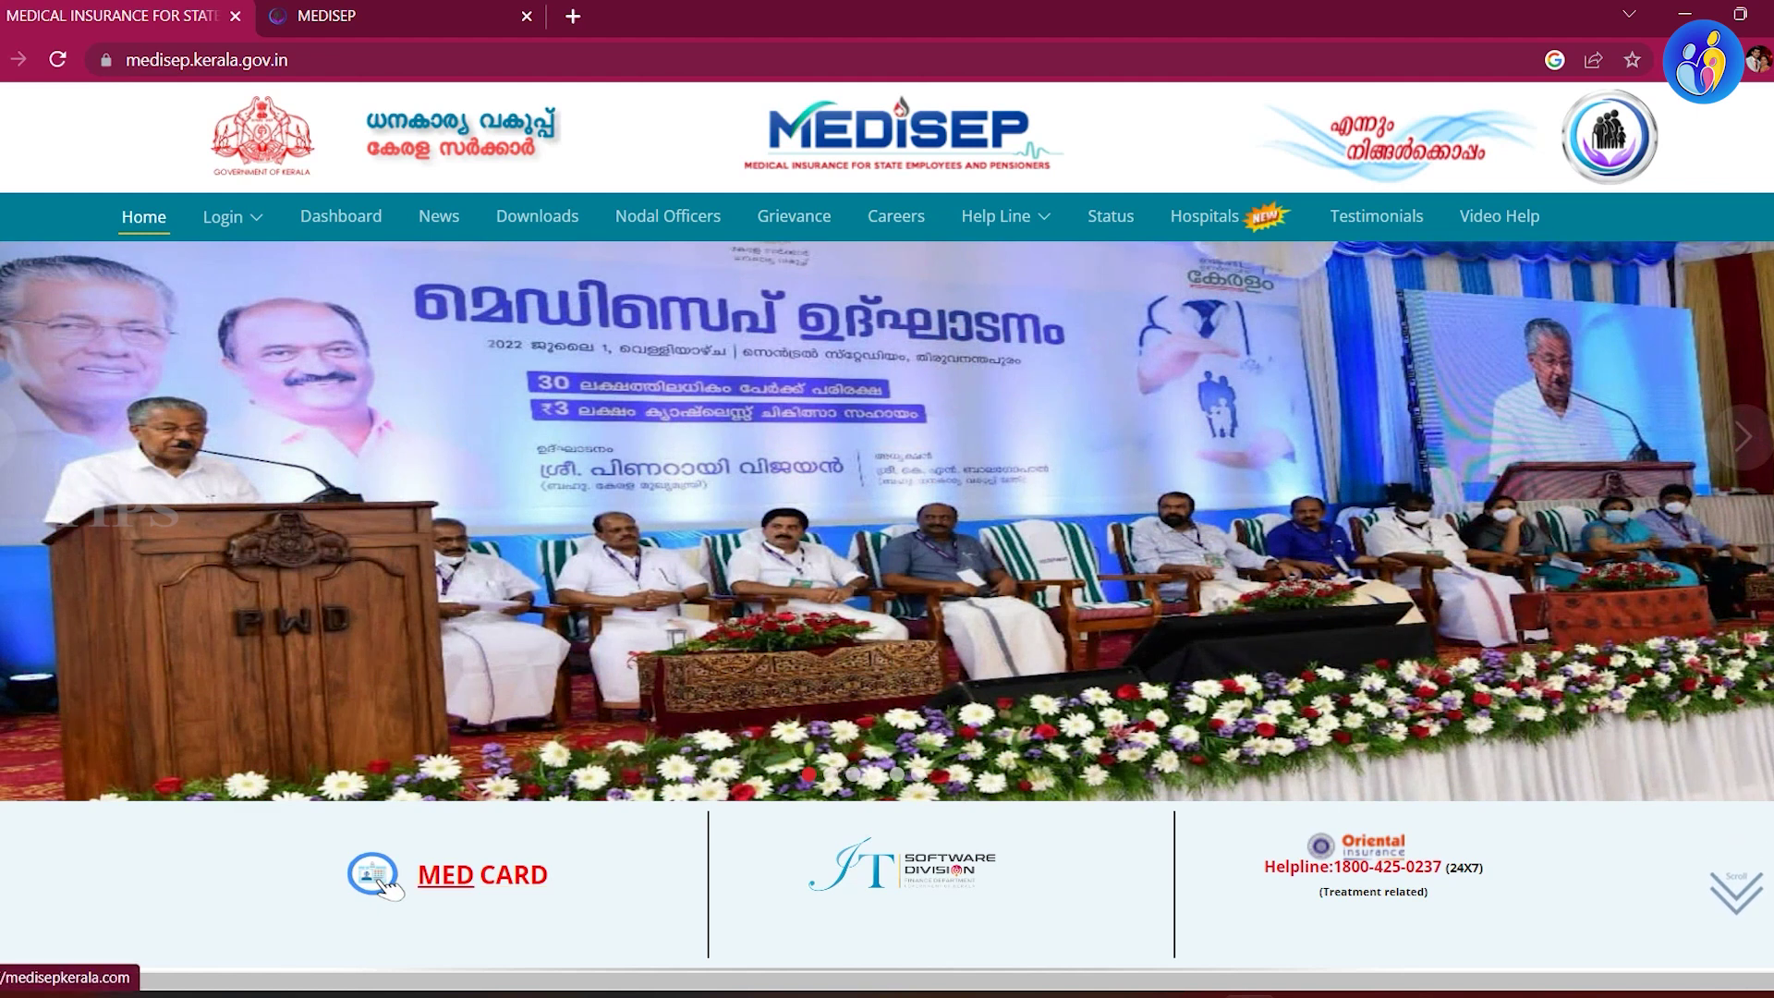
pyautogui.scroll(-1, 887, 555)
# Step: Open the MED CARD sign-in page in a new tab, review the account types, and keep Beneficiary
pyautogui.click(386, 765)
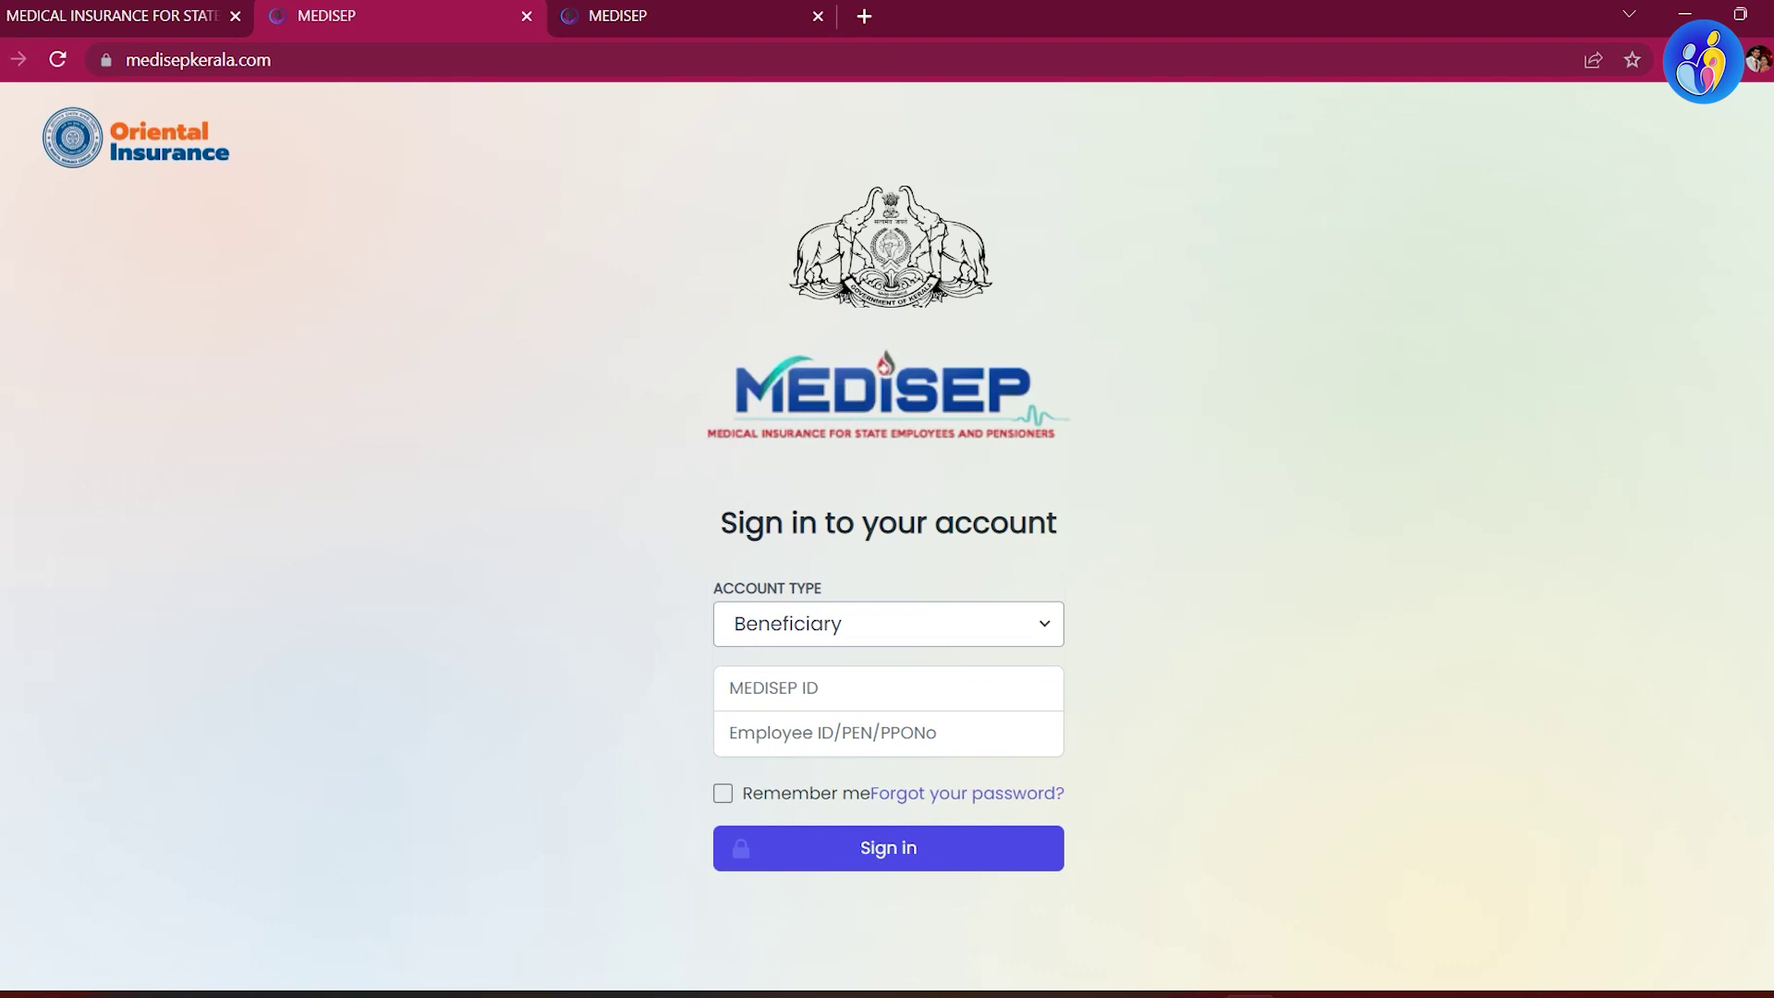
pyautogui.click(887, 623)
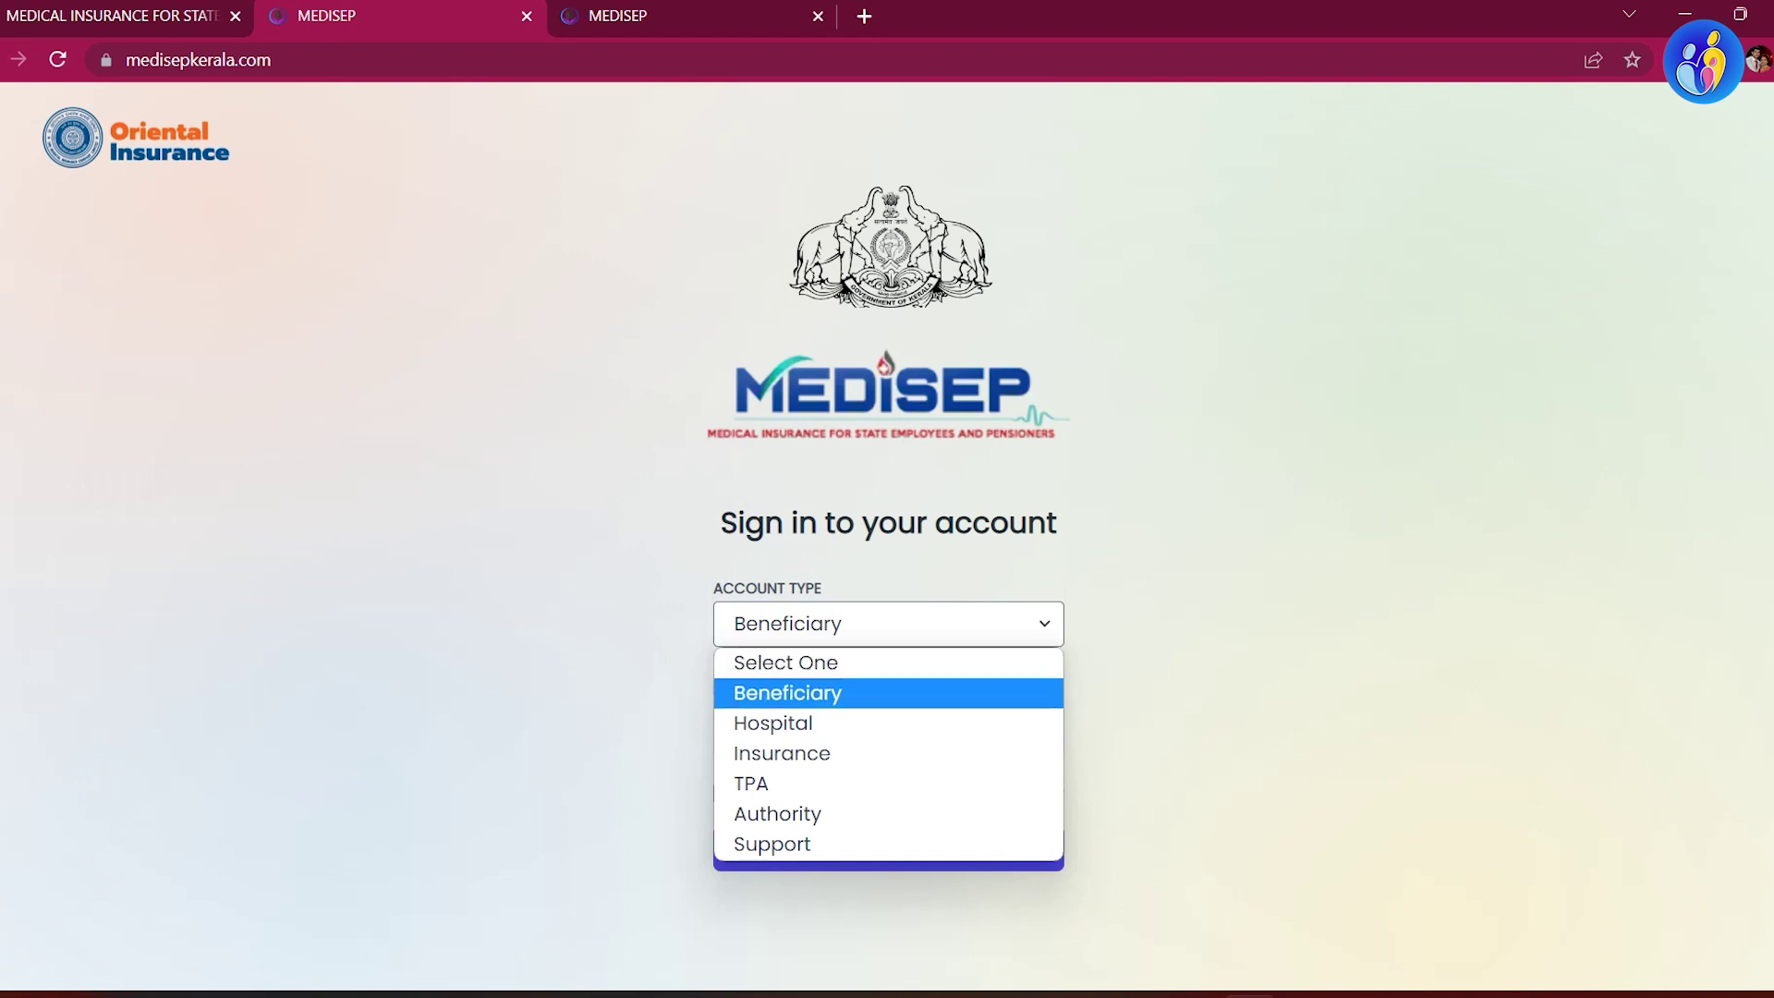
pyautogui.press('Down')
pyautogui.press('Down')
pyautogui.press('Down')
pyautogui.press('Down')
pyautogui.press('Down')
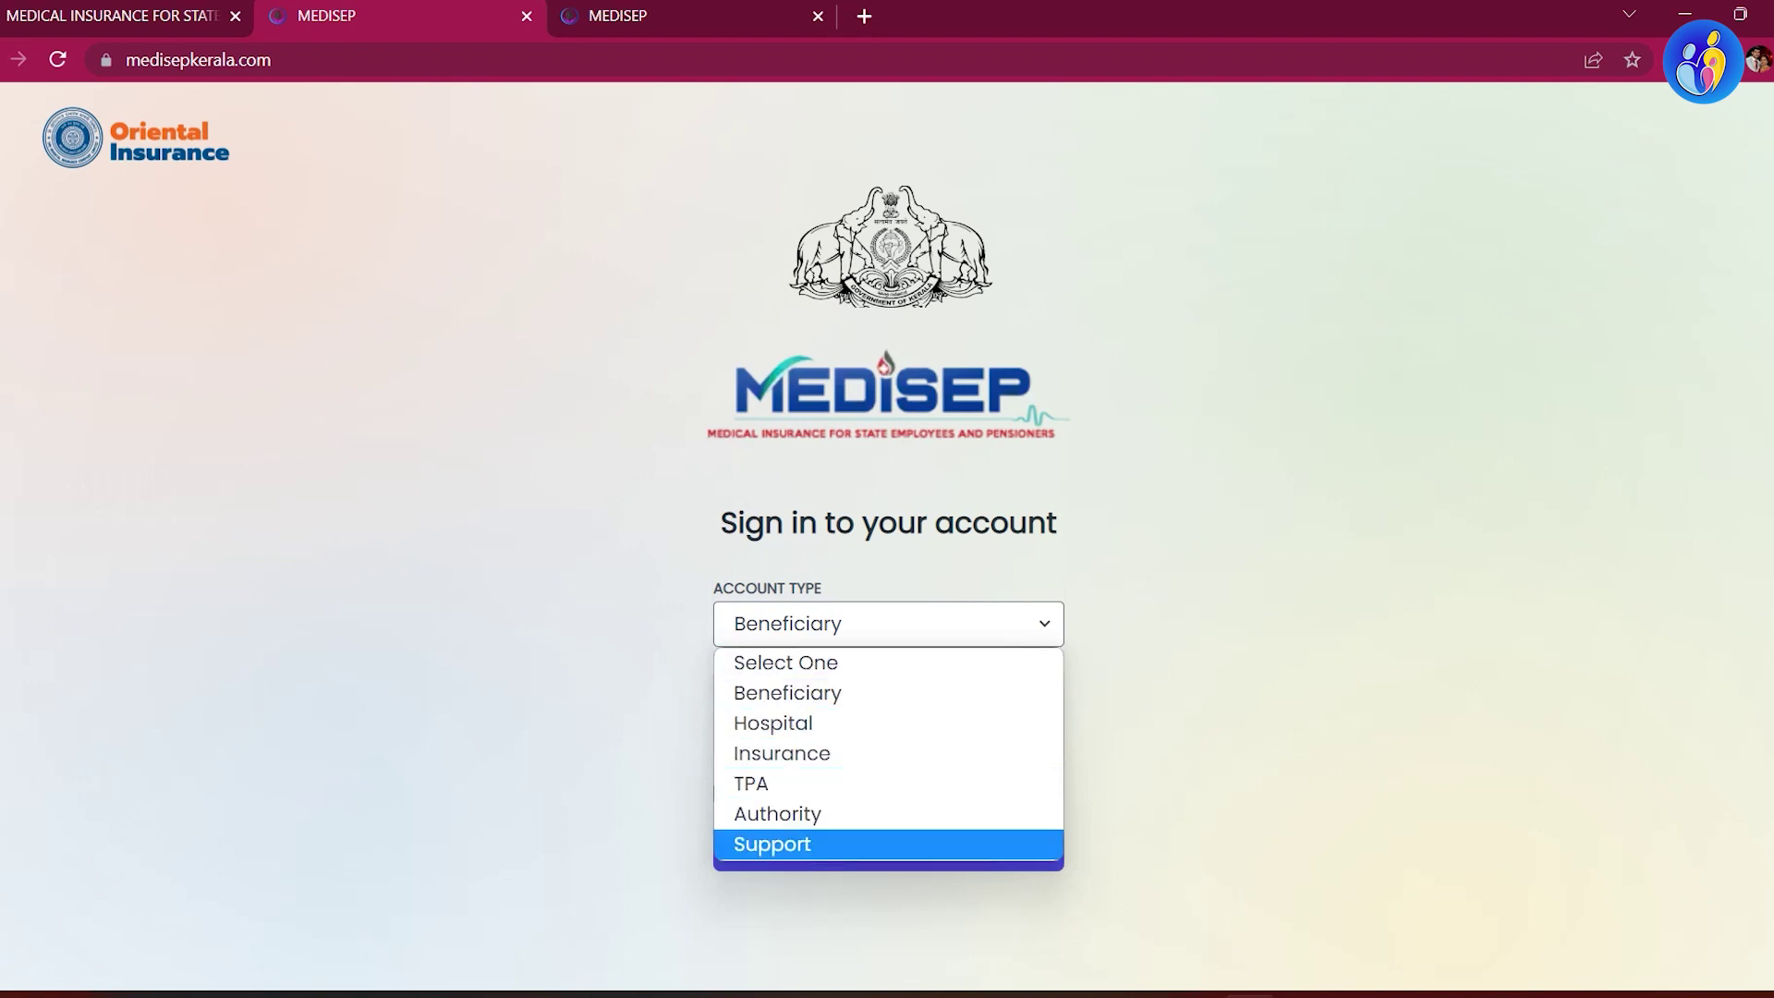
pyautogui.press('Up')
pyautogui.press('Up')
pyautogui.press('Up')
pyautogui.press('Escape')
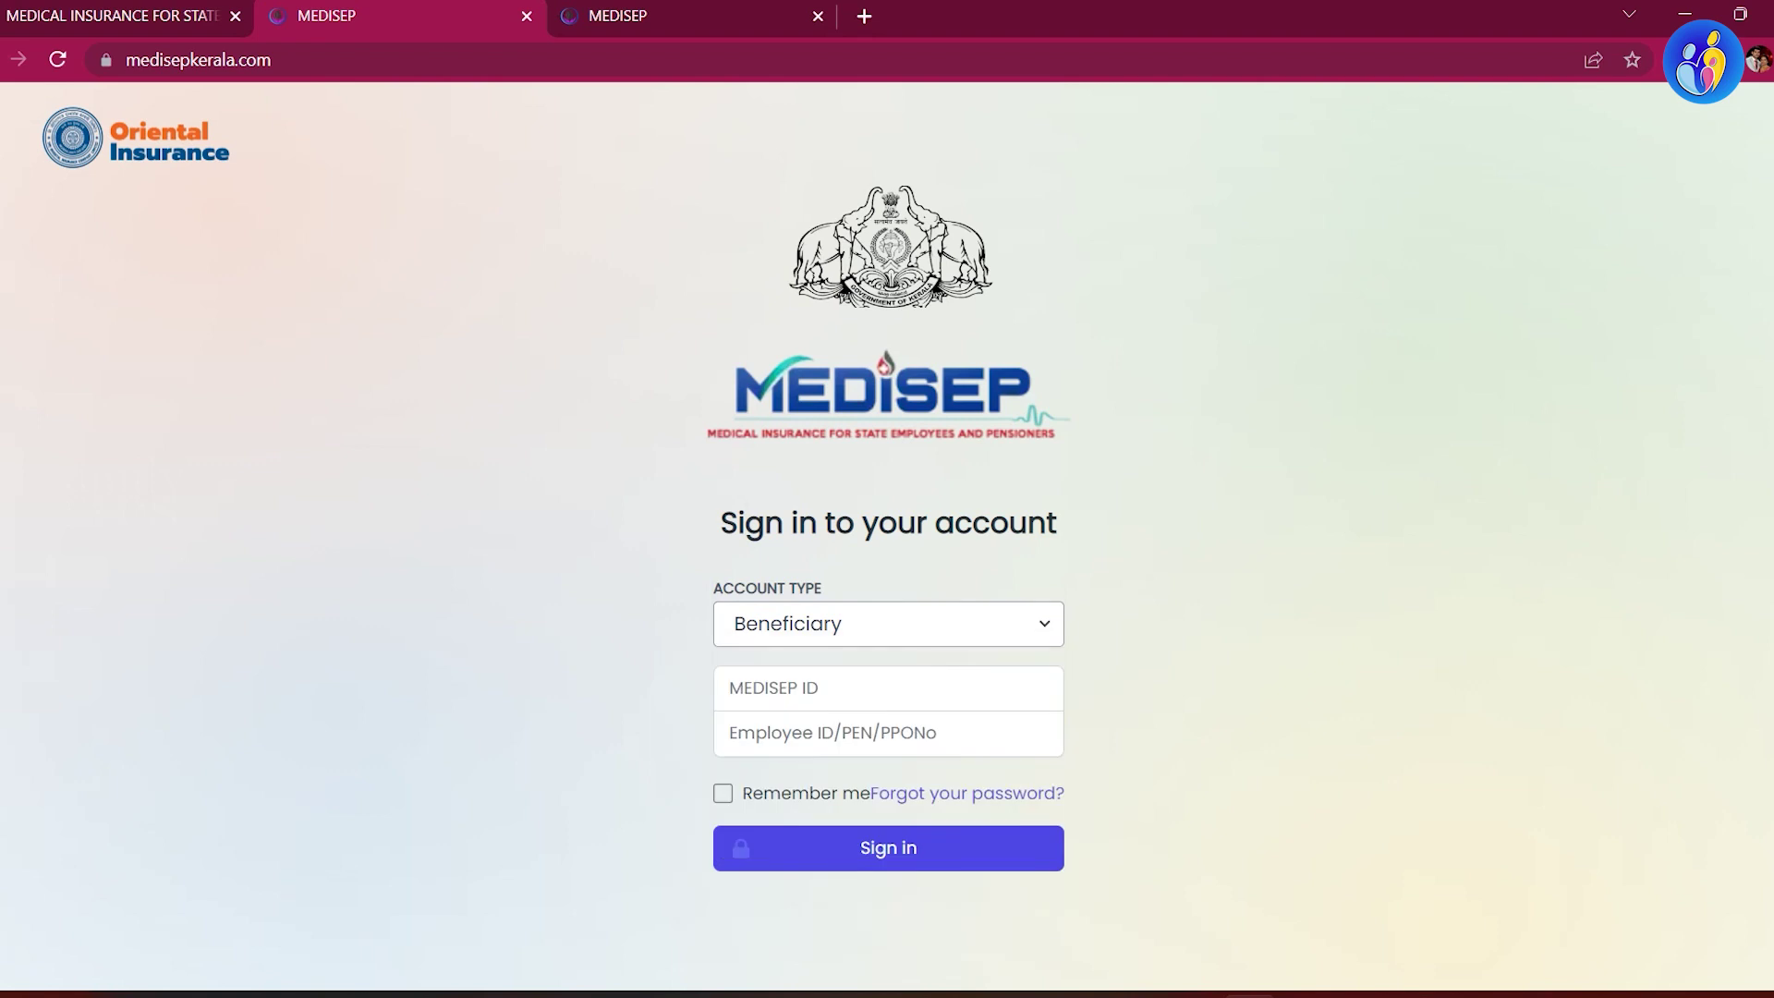
pyautogui.hotkey('alt', 'Down')
pyautogui.press('Escape')
# Step: Enter the beneficiary's MEDISEP ID and Employee ID/PEN/PPONo, then sign in
pyautogui.click(886, 687)
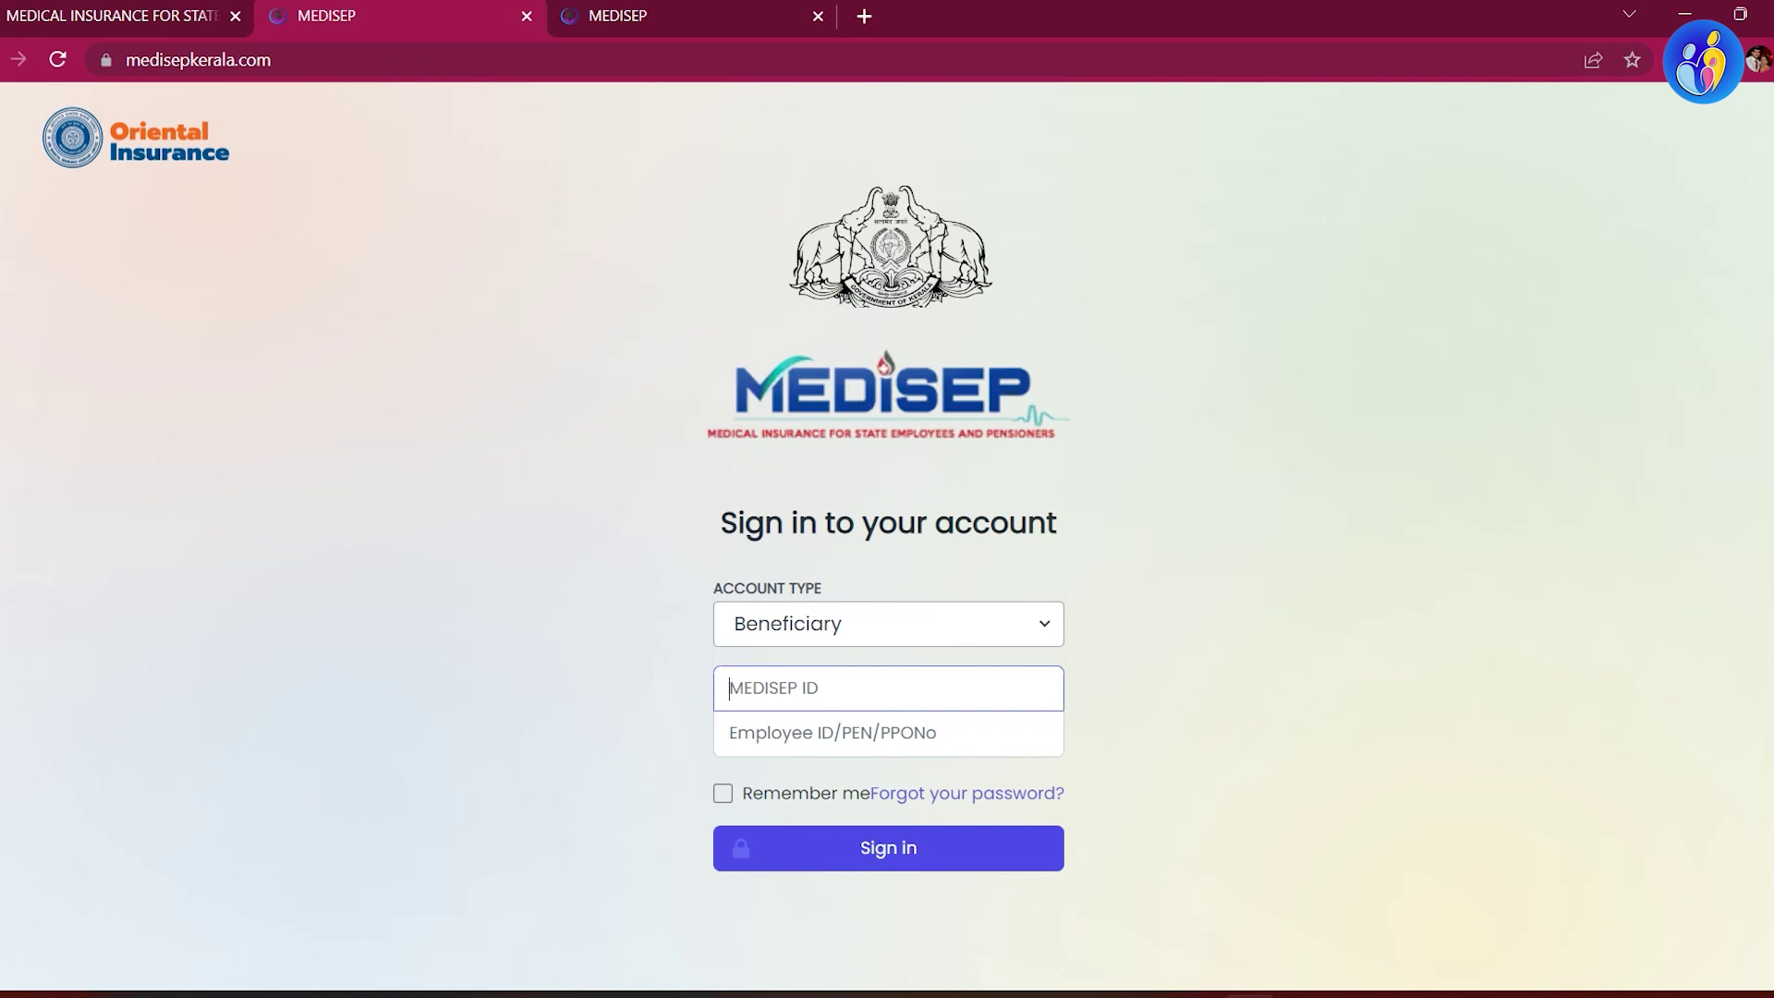
pyautogui.press('Tab')
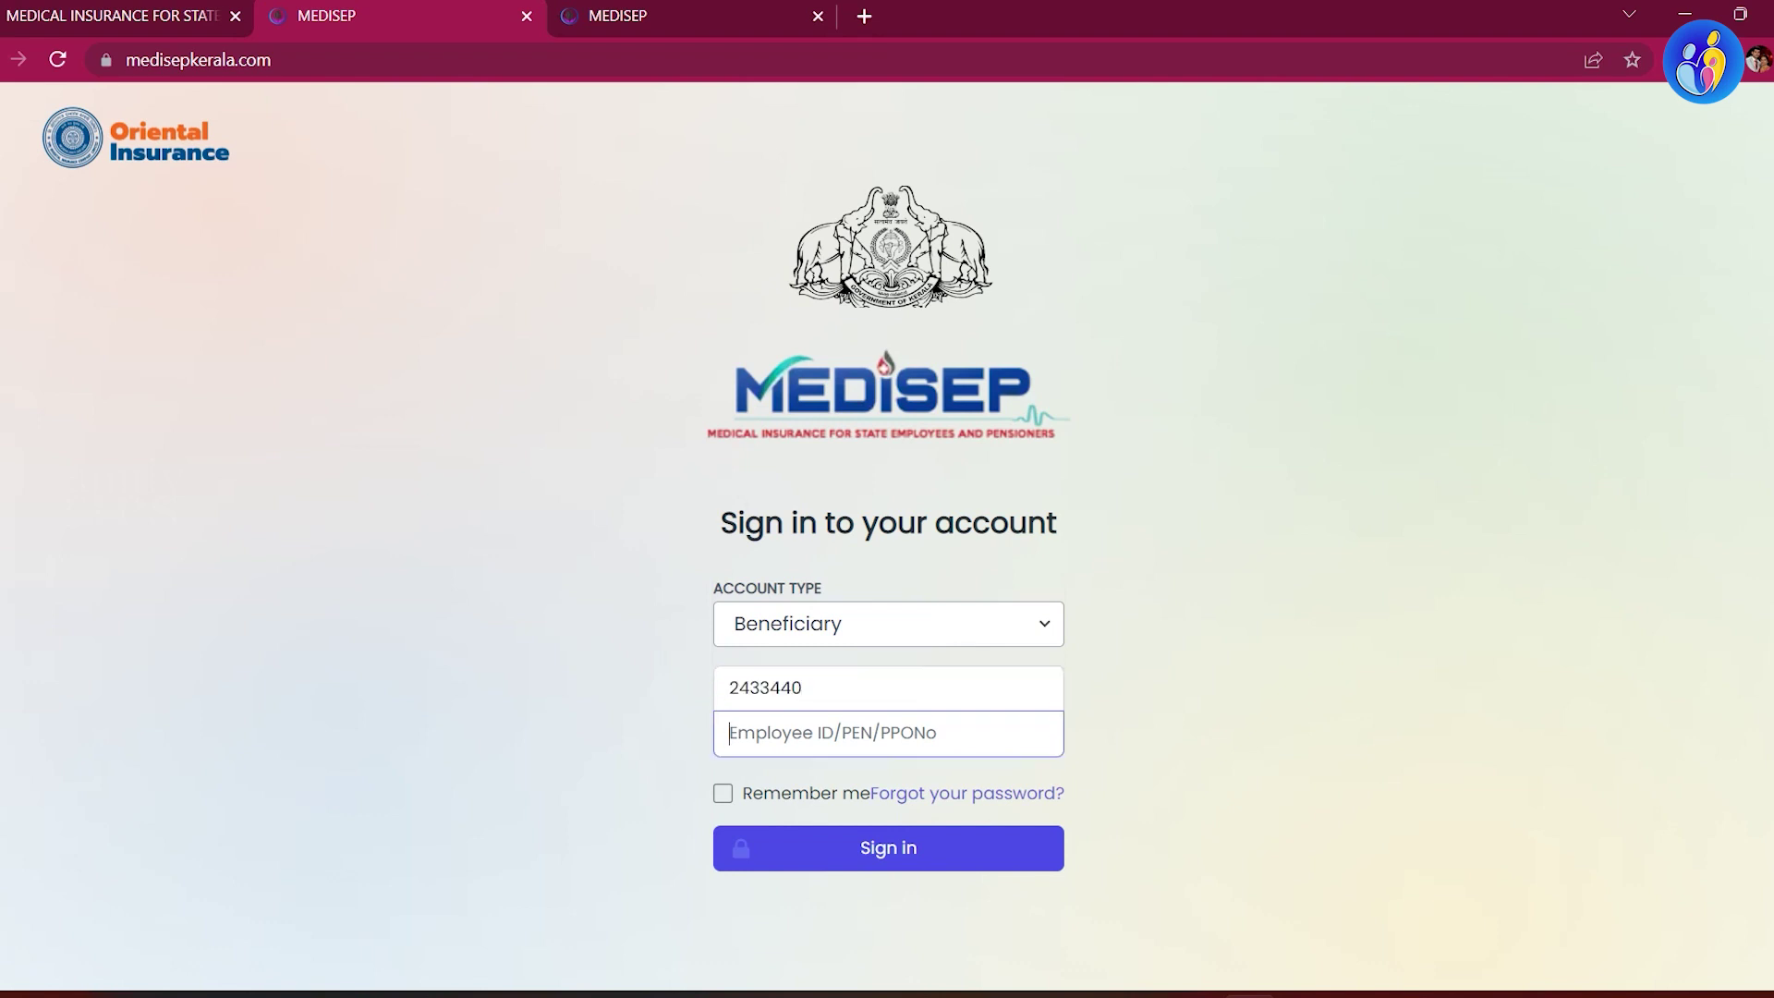
pyautogui.write('••••••')
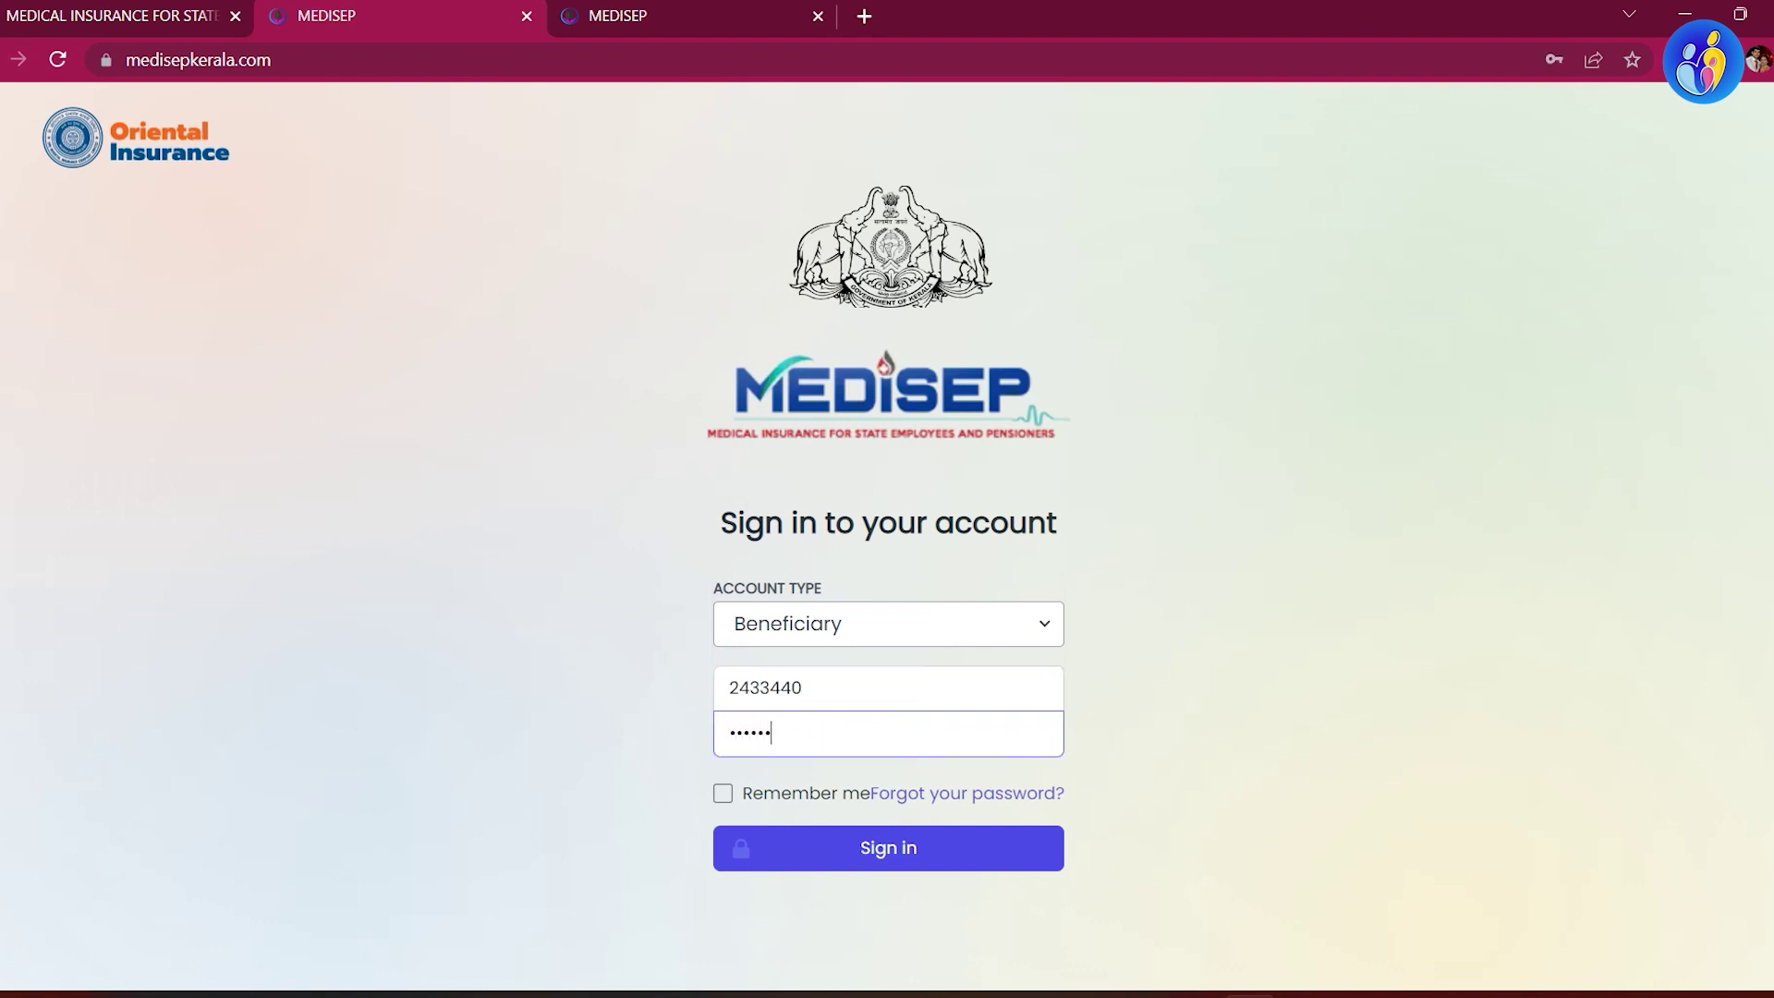
pyautogui.press('Tab')
pyautogui.press('Tab')
pyautogui.press('Tab')
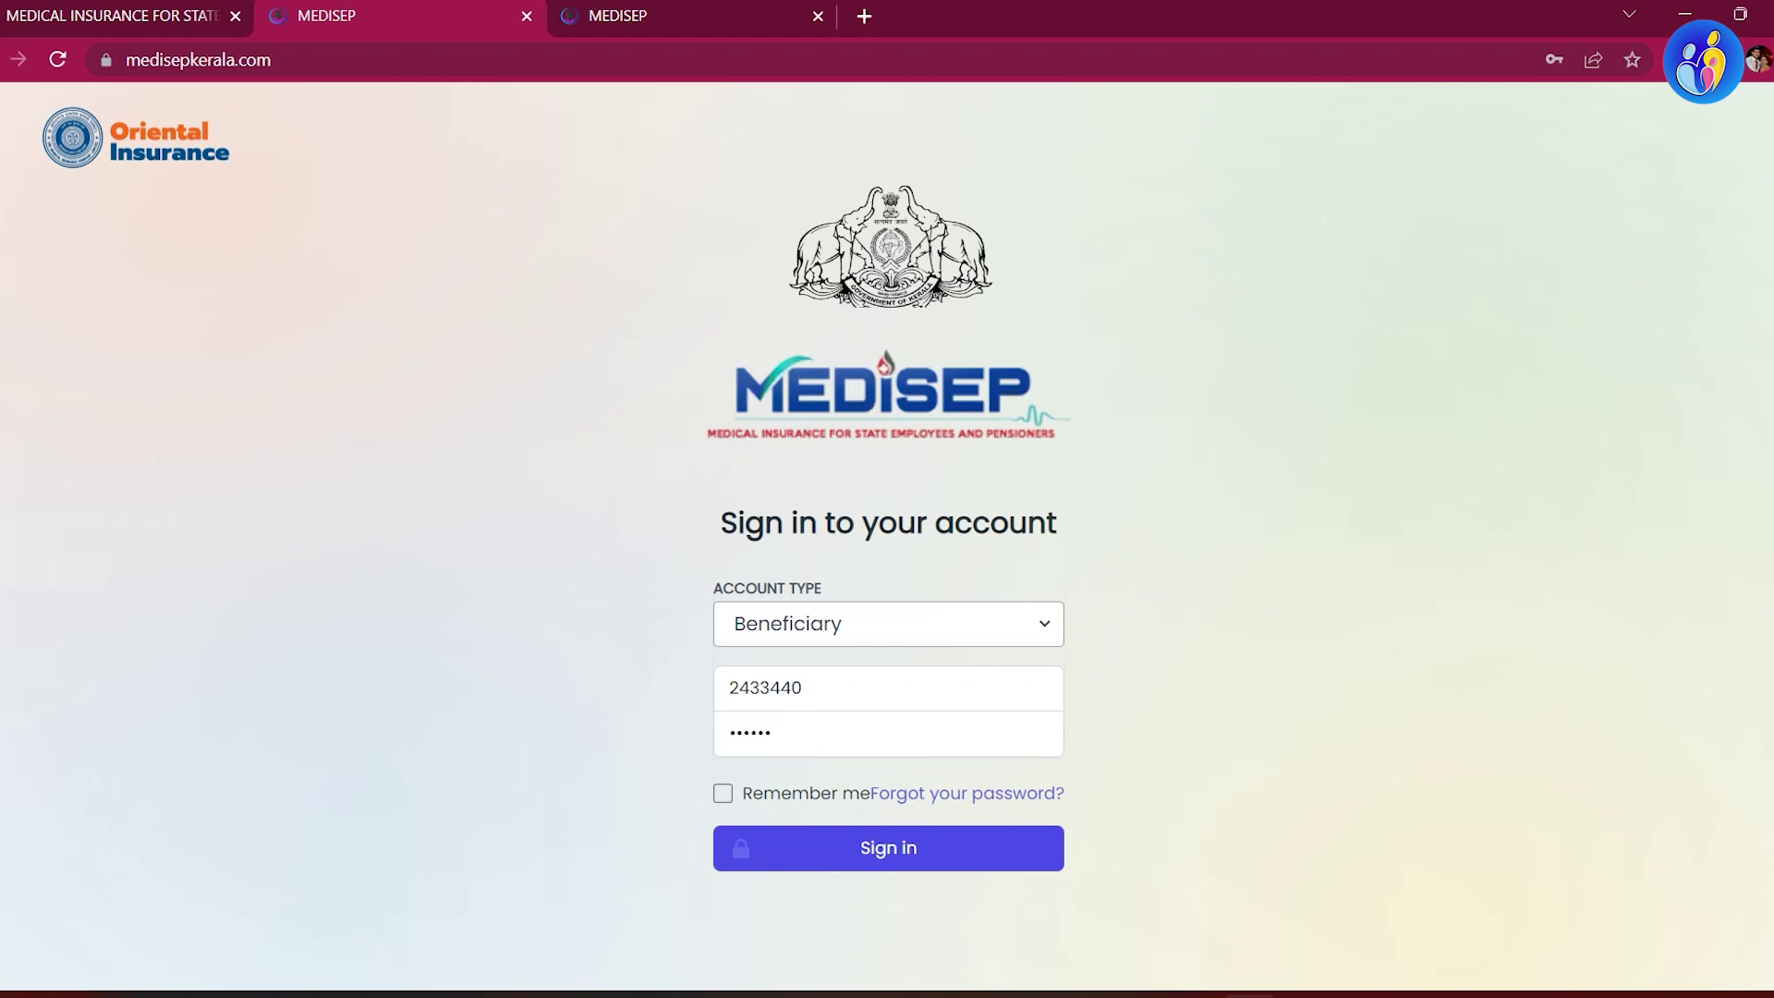
pyautogui.press('Return')
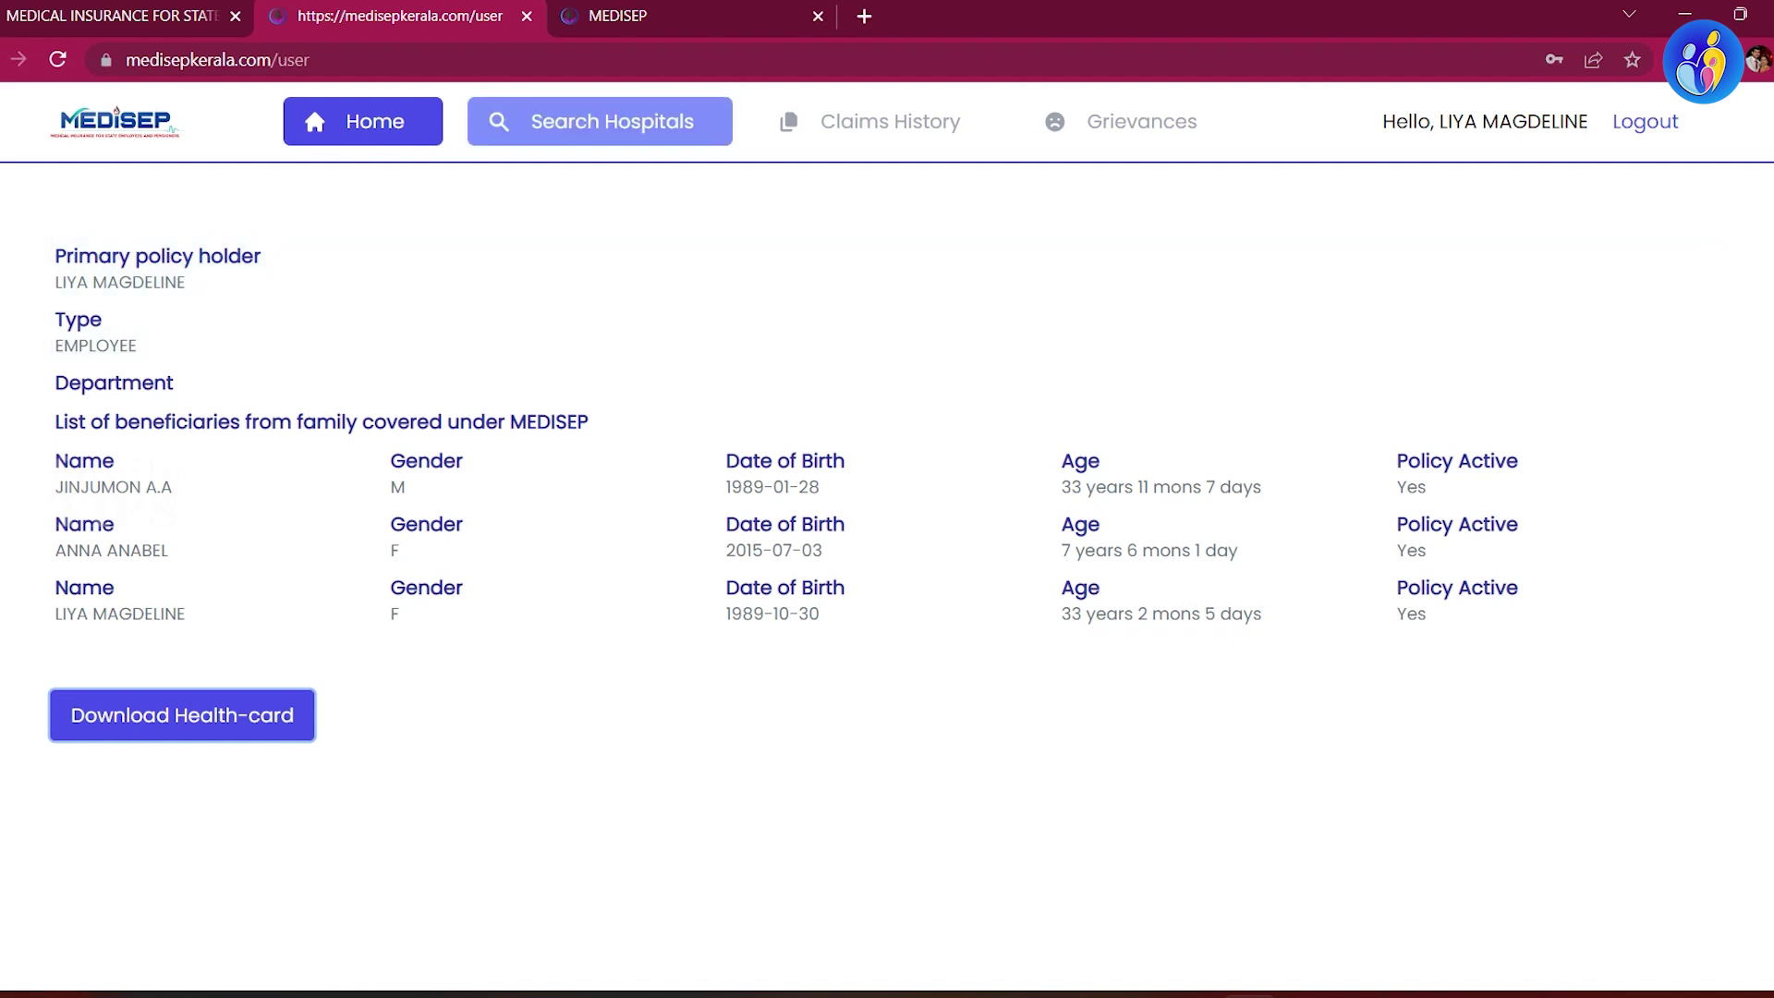
# Step: Go to the Search Hospitals page from the top navigation
pyautogui.click(600, 121)
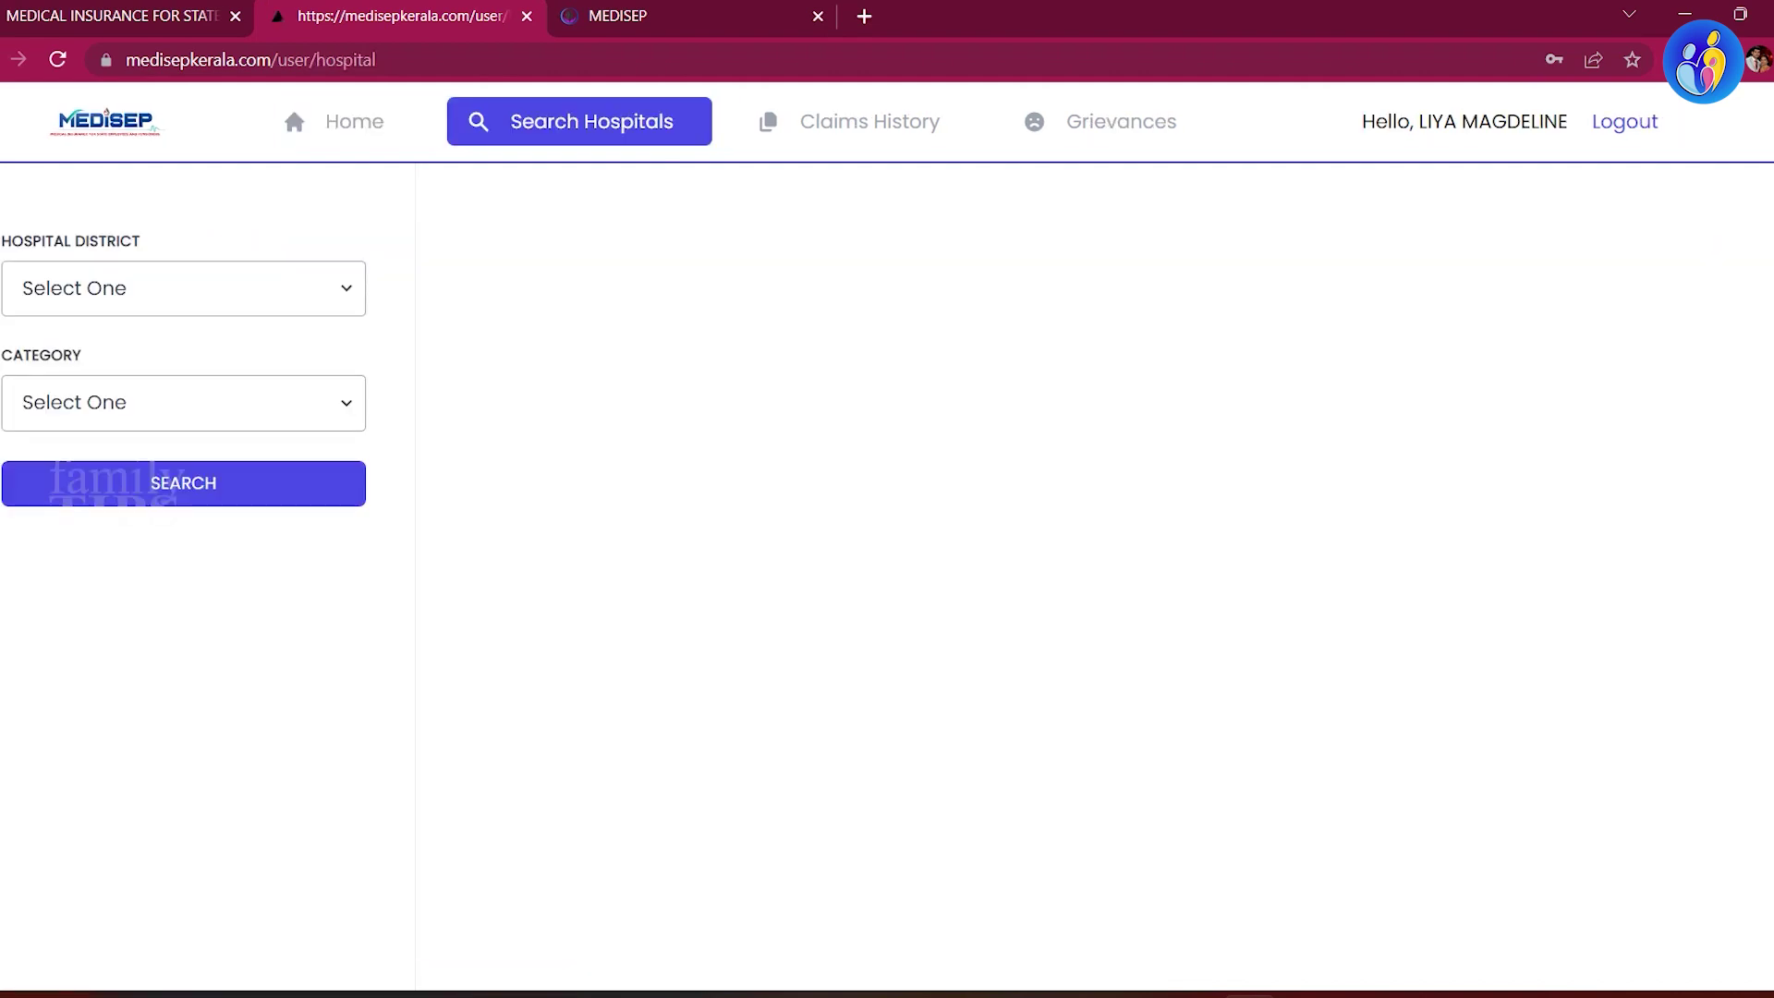
# Step: Set Hospital District to Alappuzha and leave Category as Select One
pyautogui.click(184, 289)
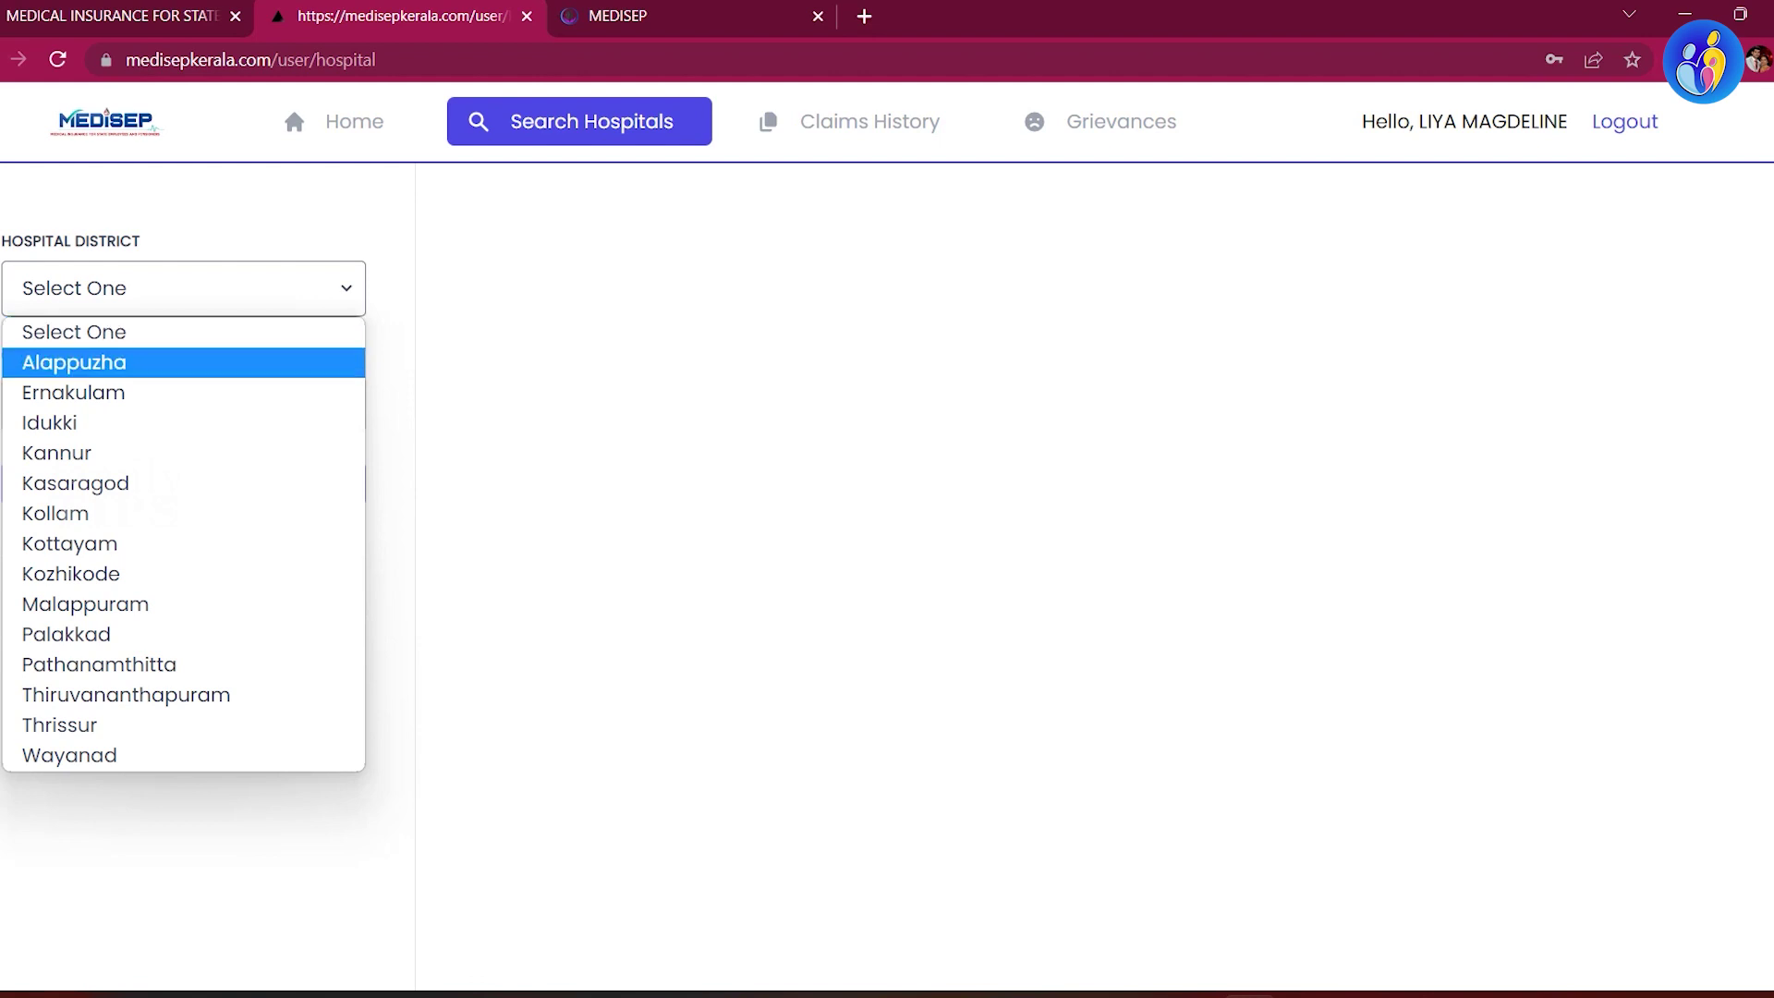
pyautogui.click(74, 362)
pyautogui.click(184, 402)
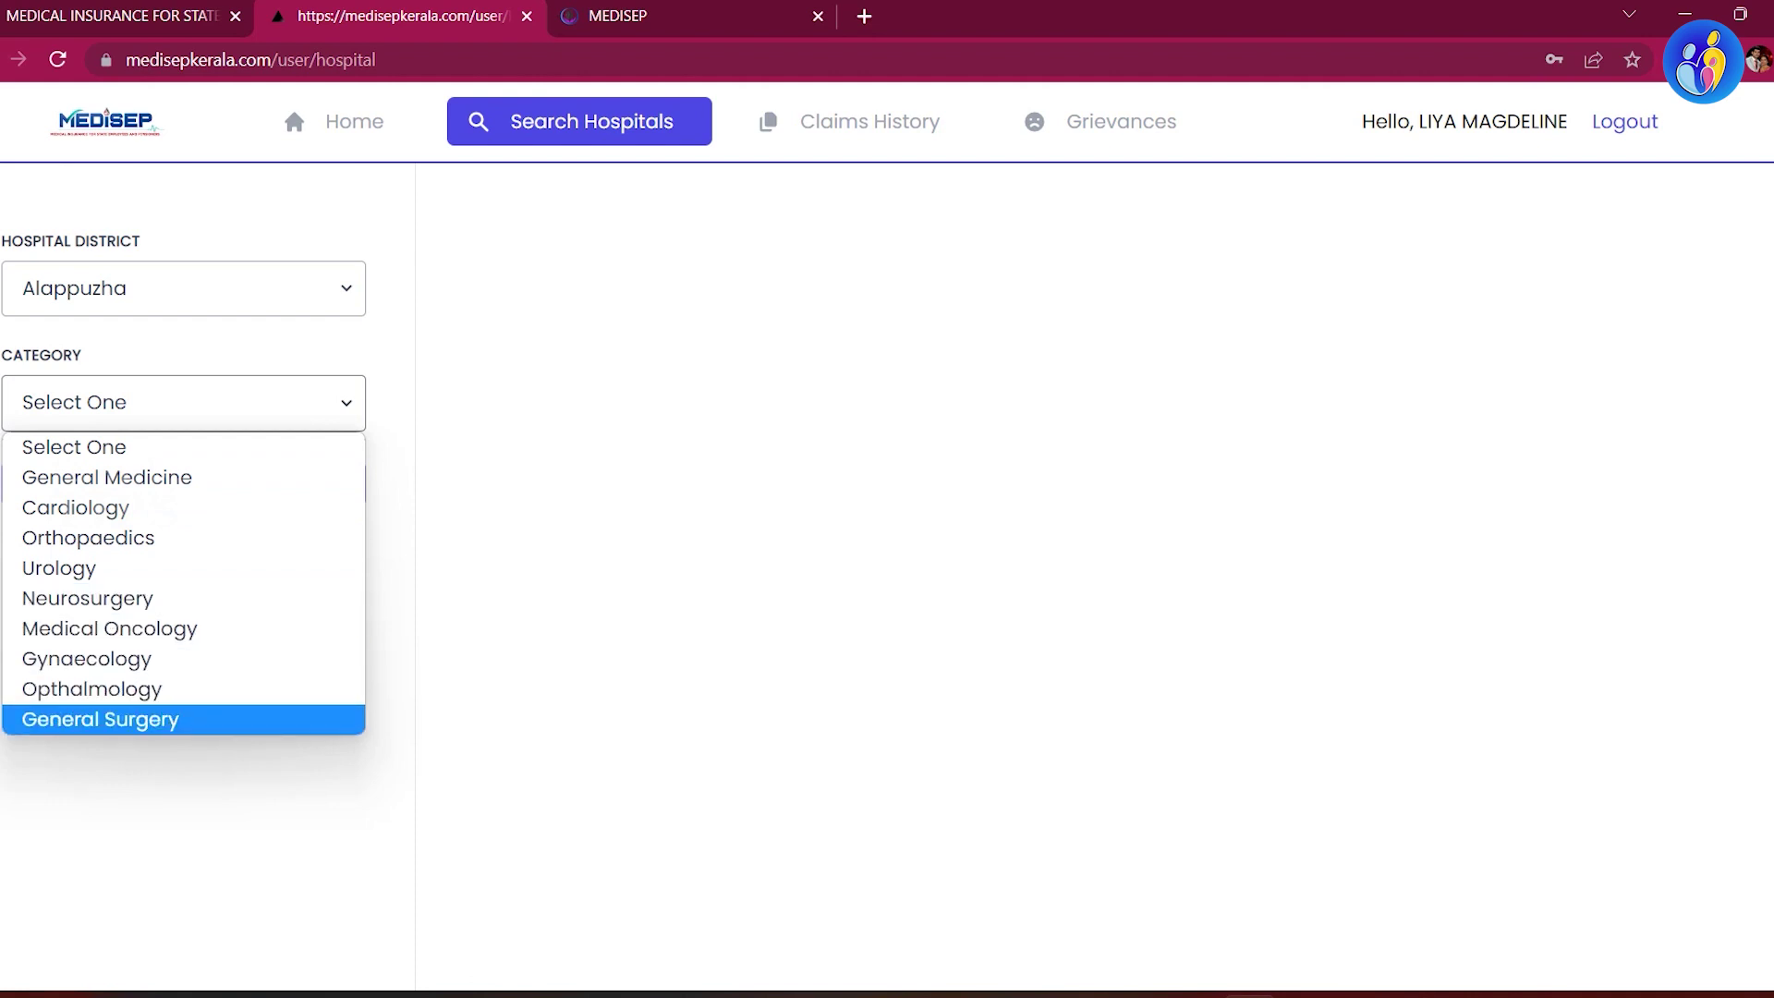
pyautogui.press('Escape')
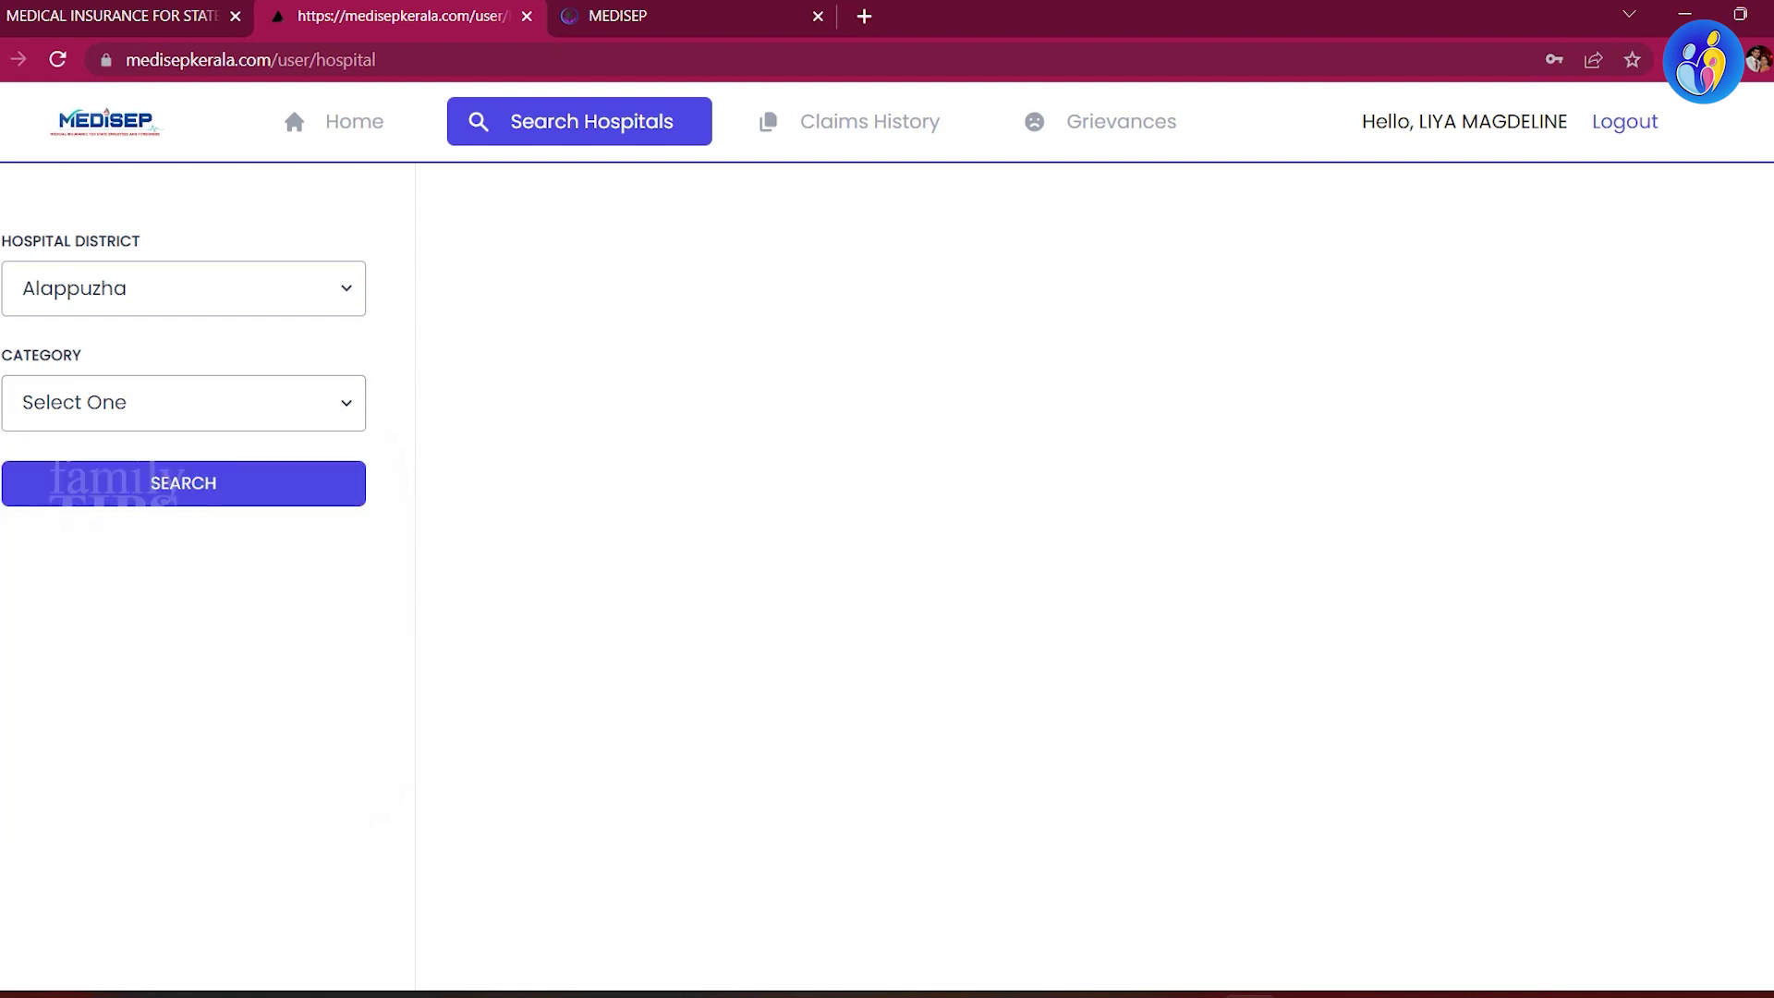
# Step: Search Alappuzha hospitals and review the results, then check Claims History and open Grievances
pyautogui.click(184, 484)
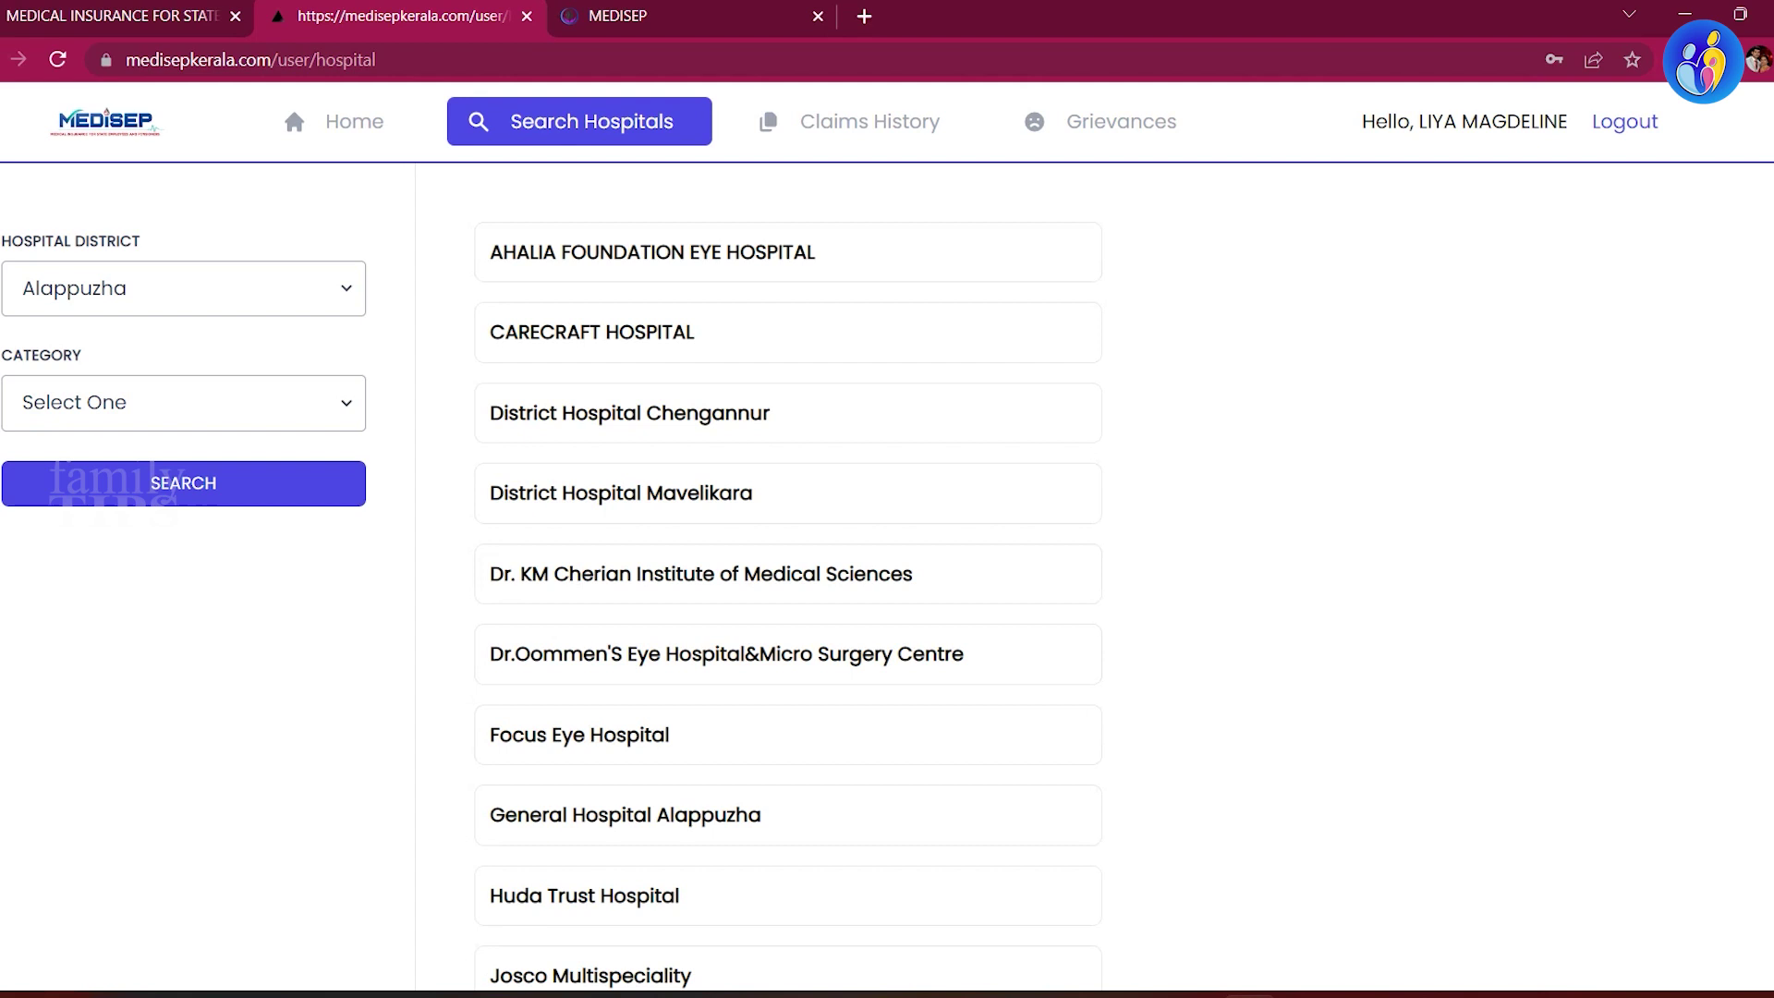
pyautogui.scroll(-7, 887, 536)
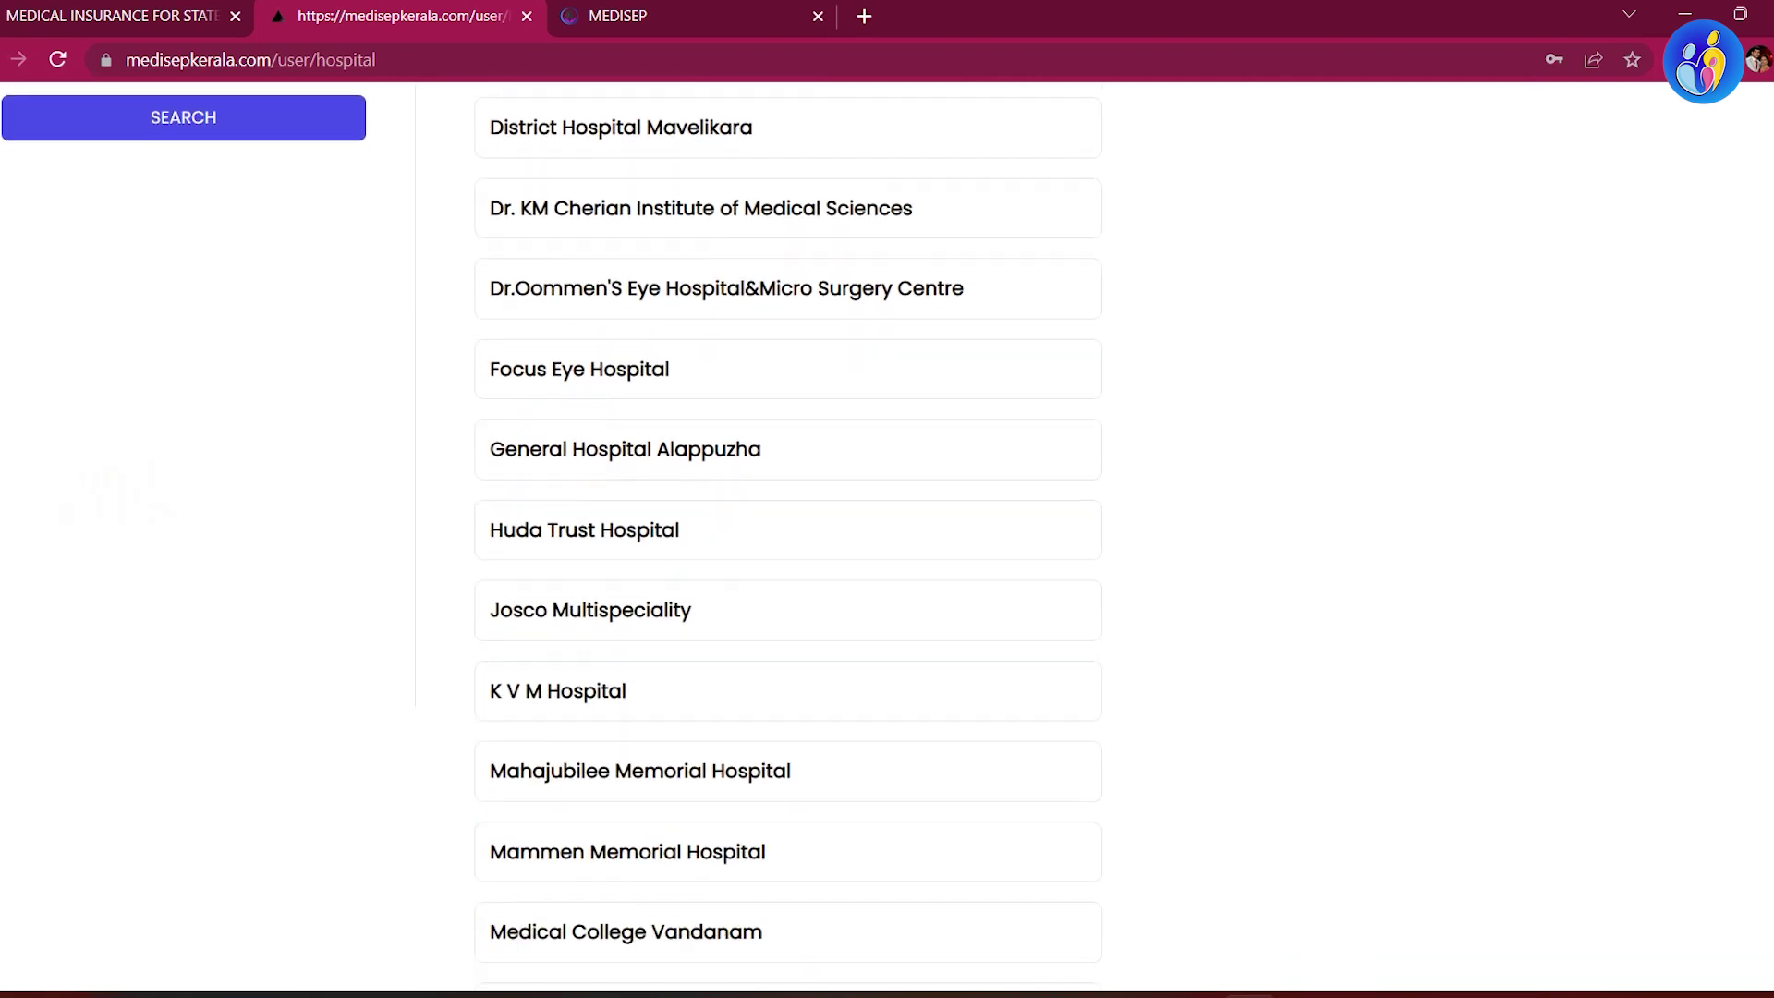
pyautogui.scroll(-8, 788, 536)
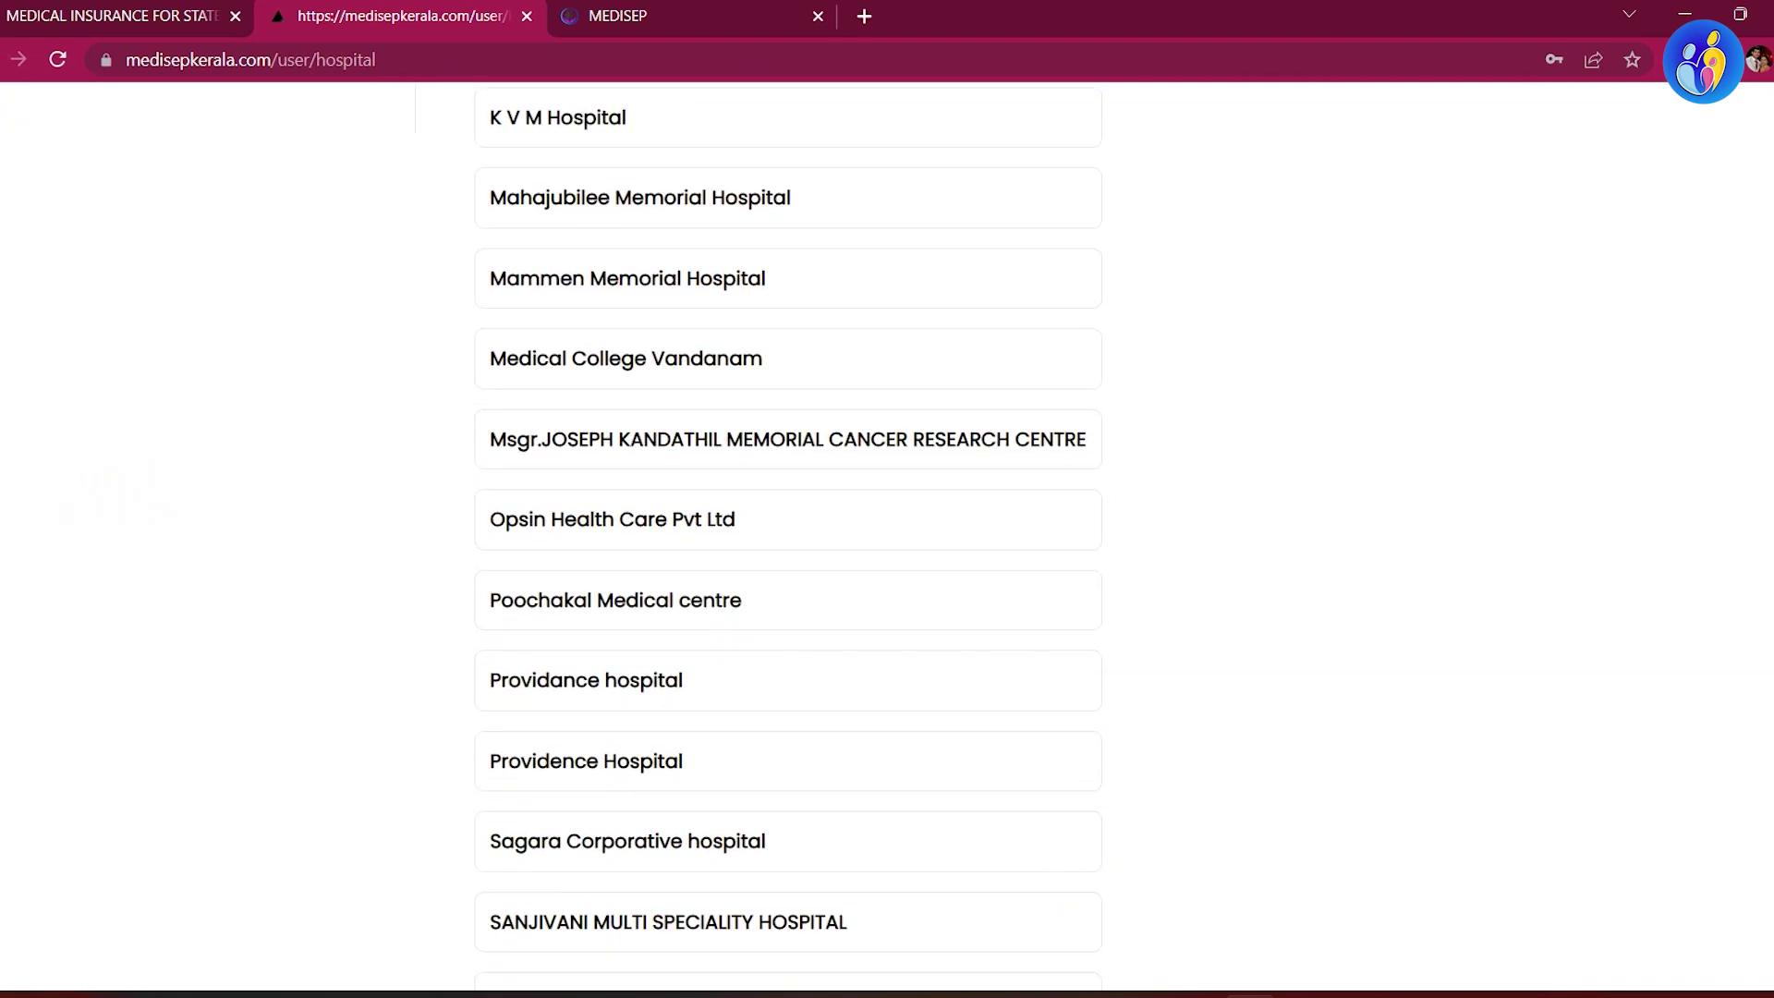
pyautogui.scroll(-4, 788, 536)
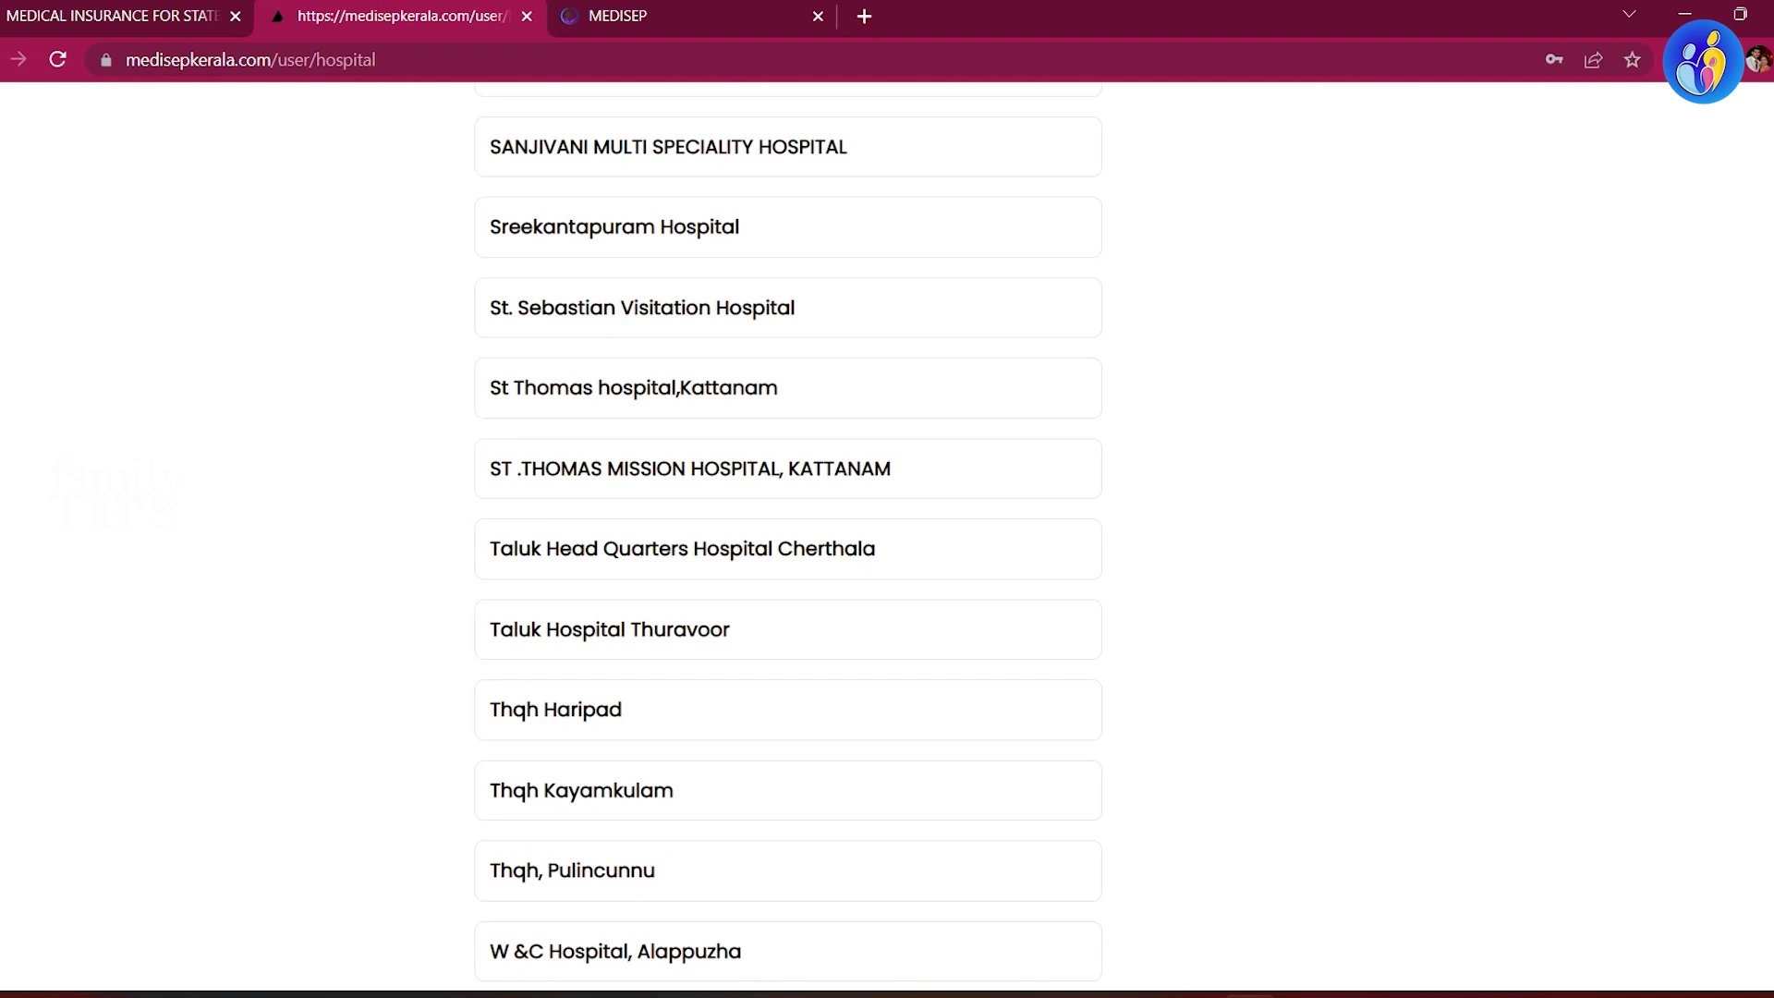
pyautogui.scroll(19, 788, 536)
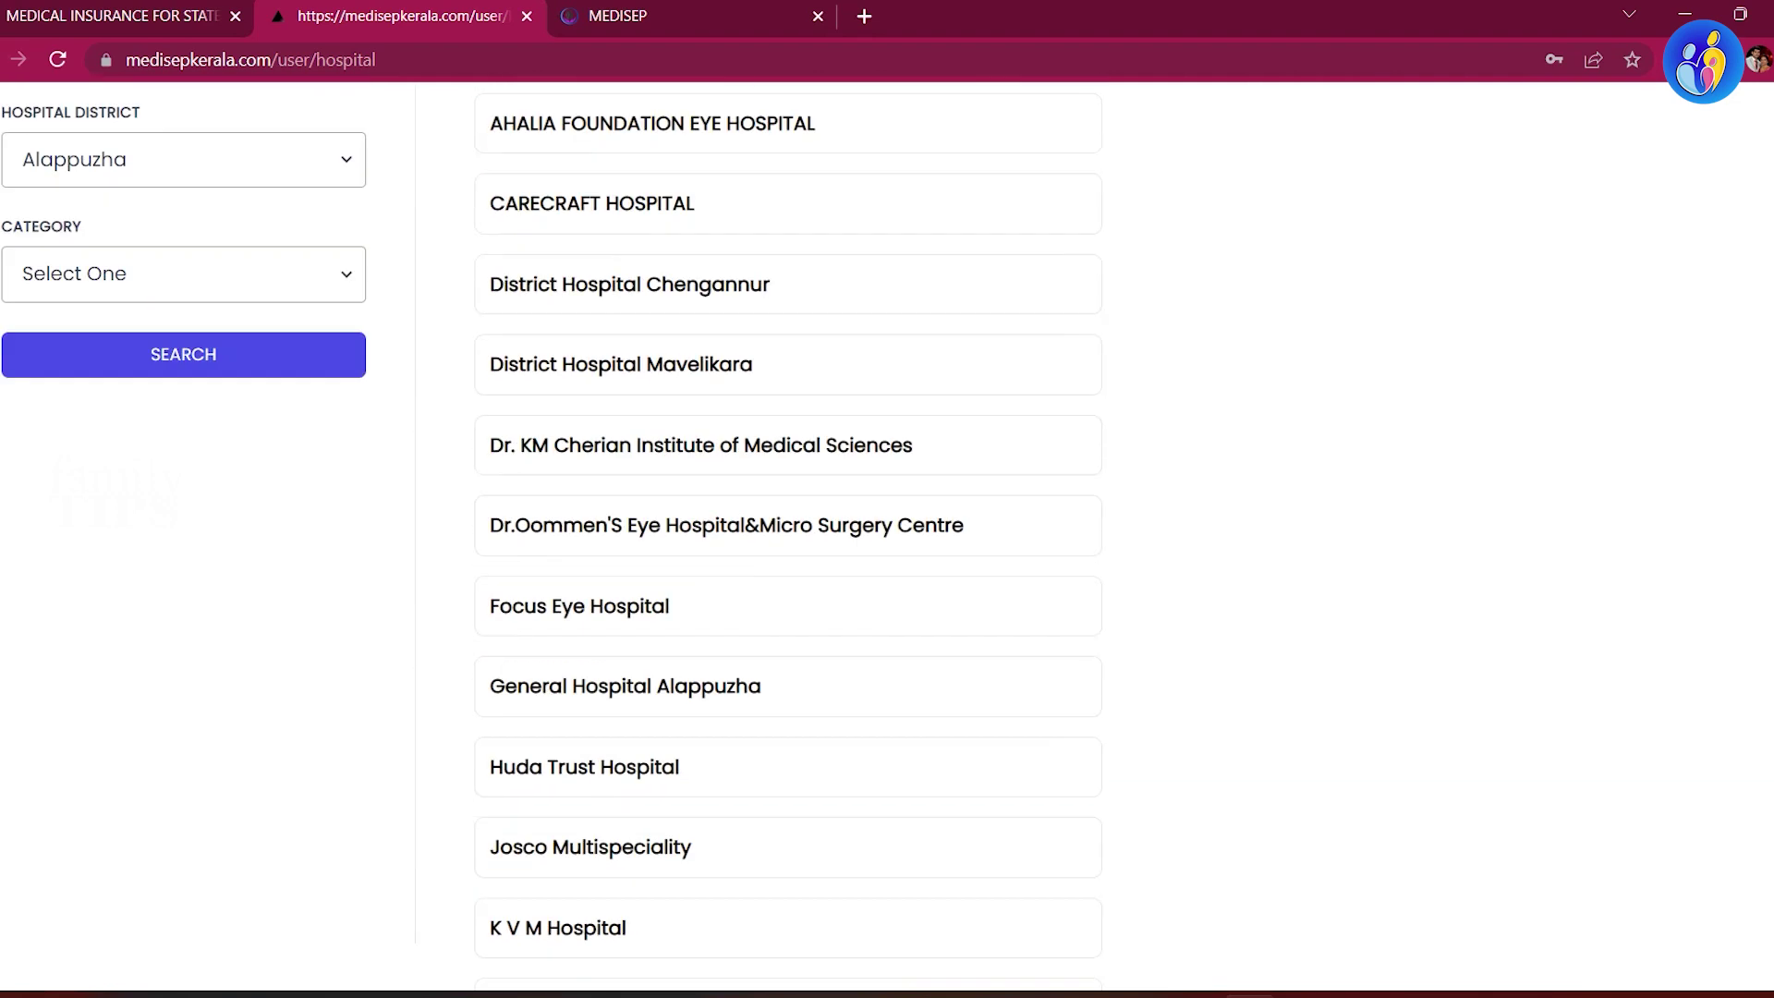
pyautogui.click(870, 121)
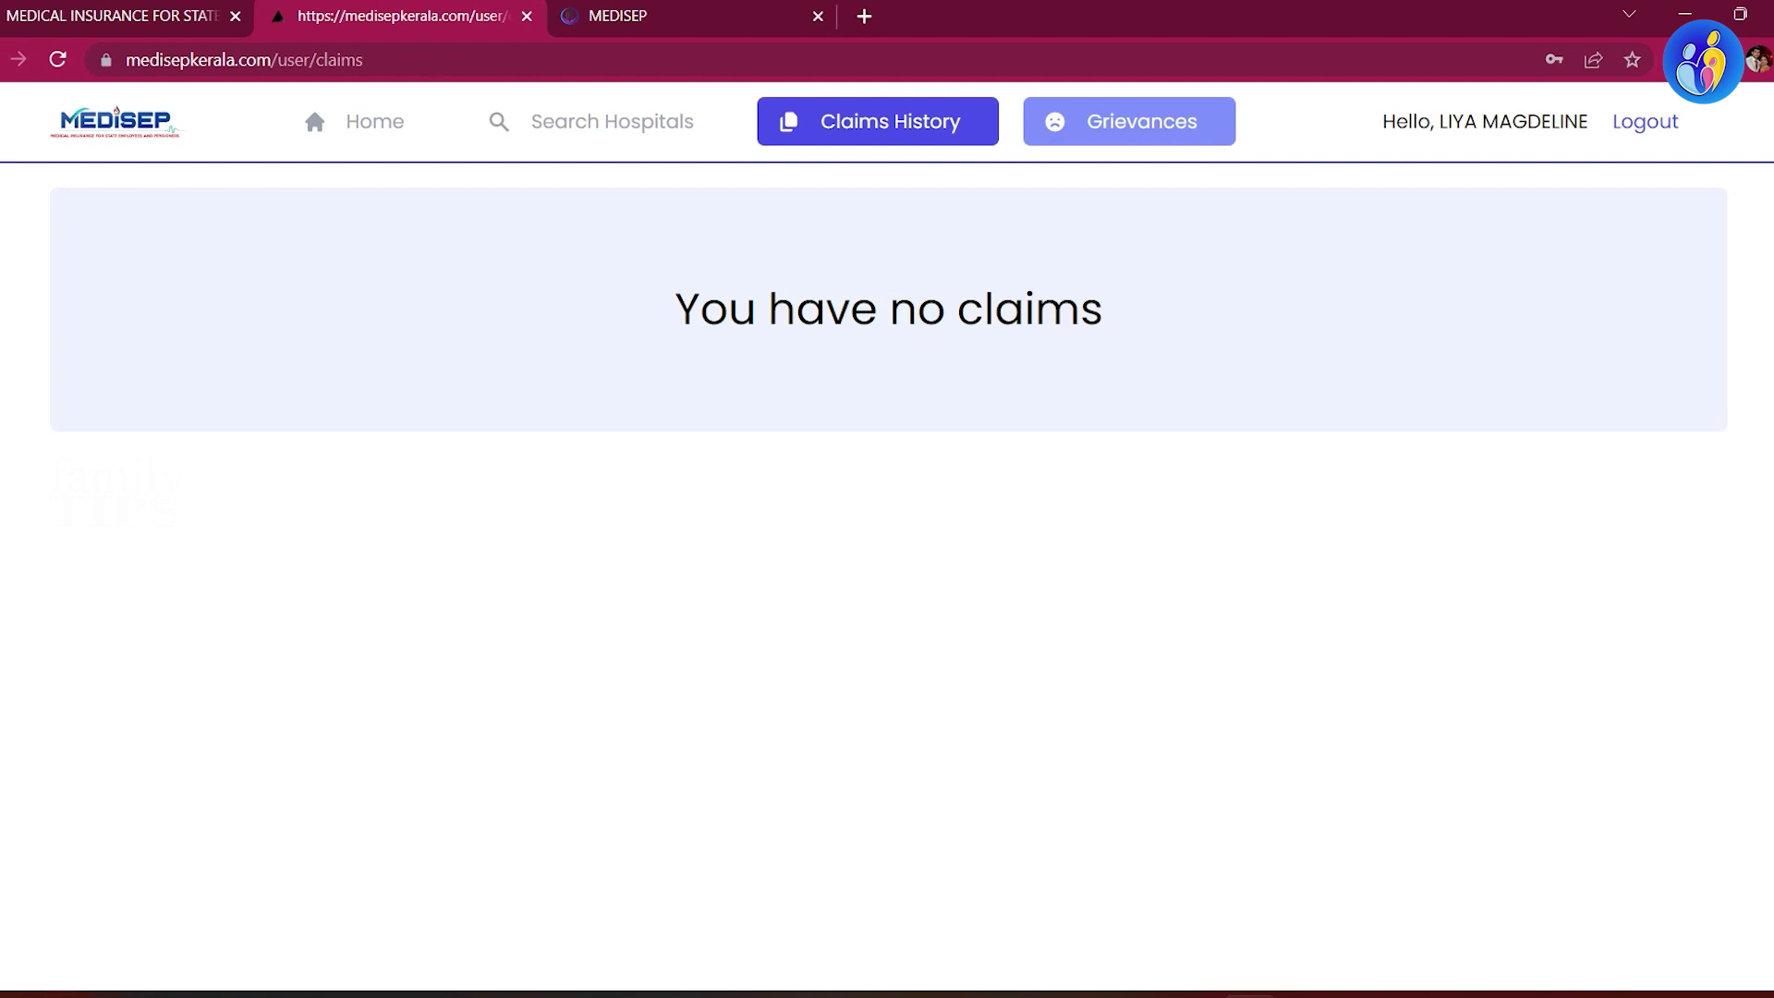
pyautogui.click(1129, 121)
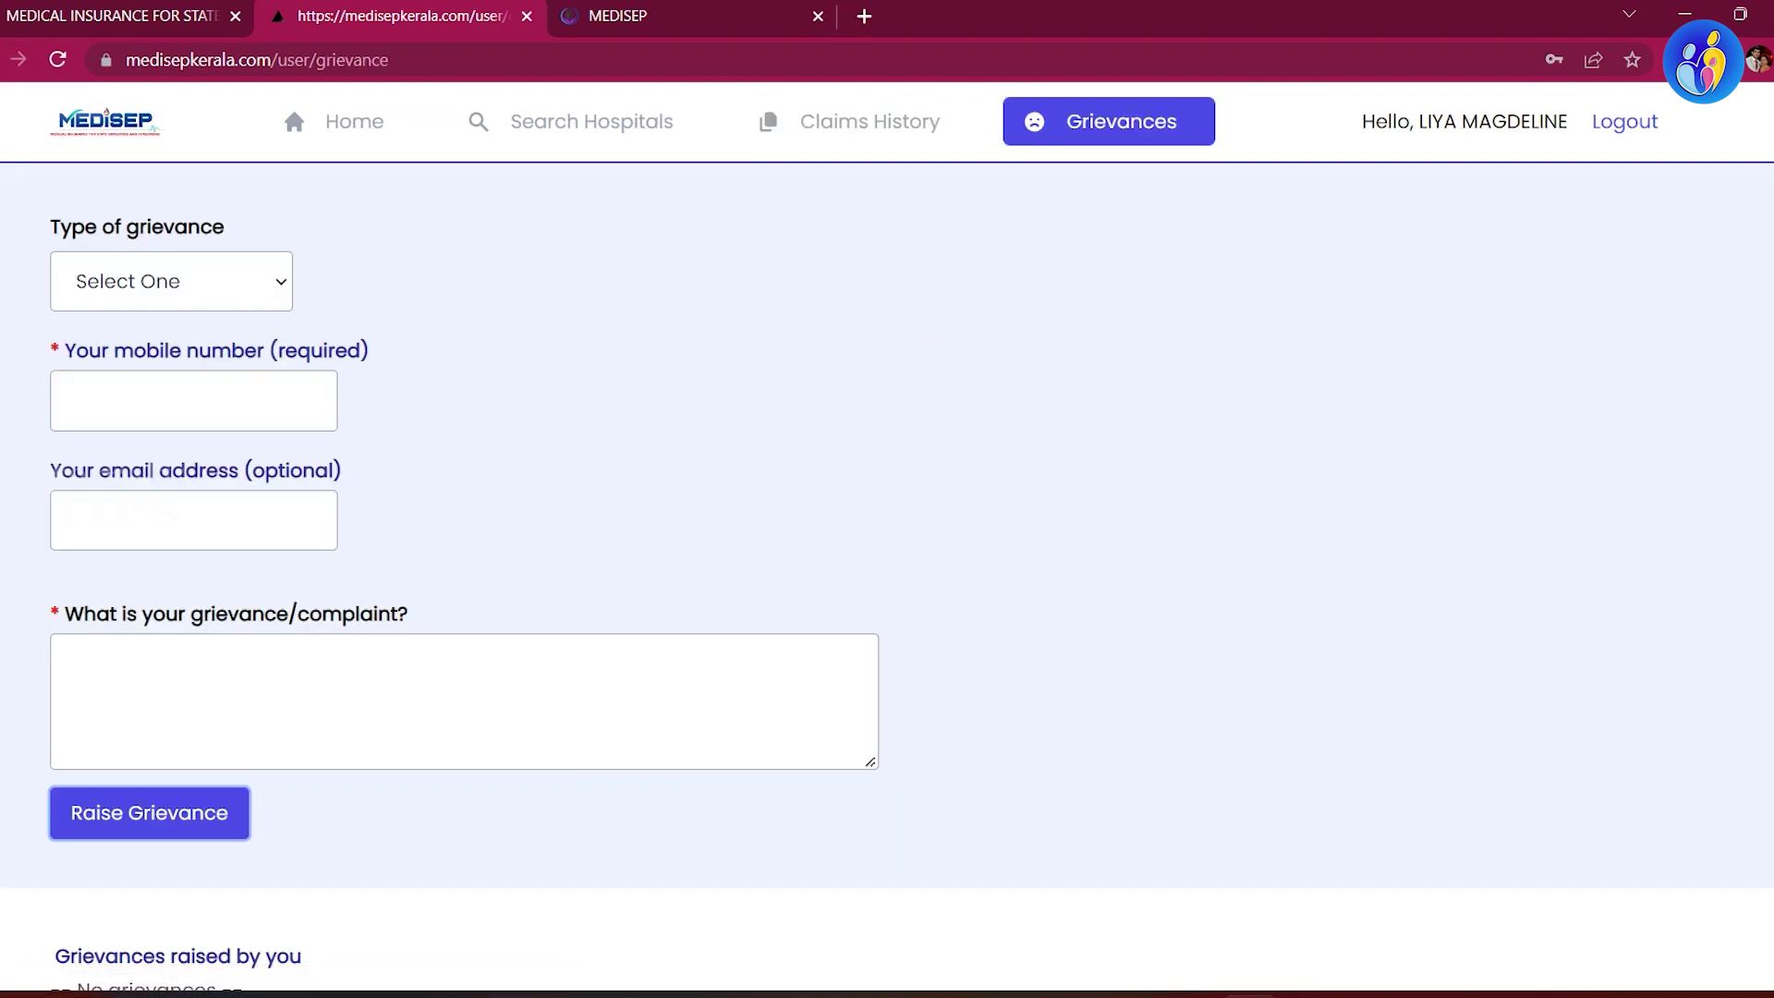
pyautogui.click(171, 281)
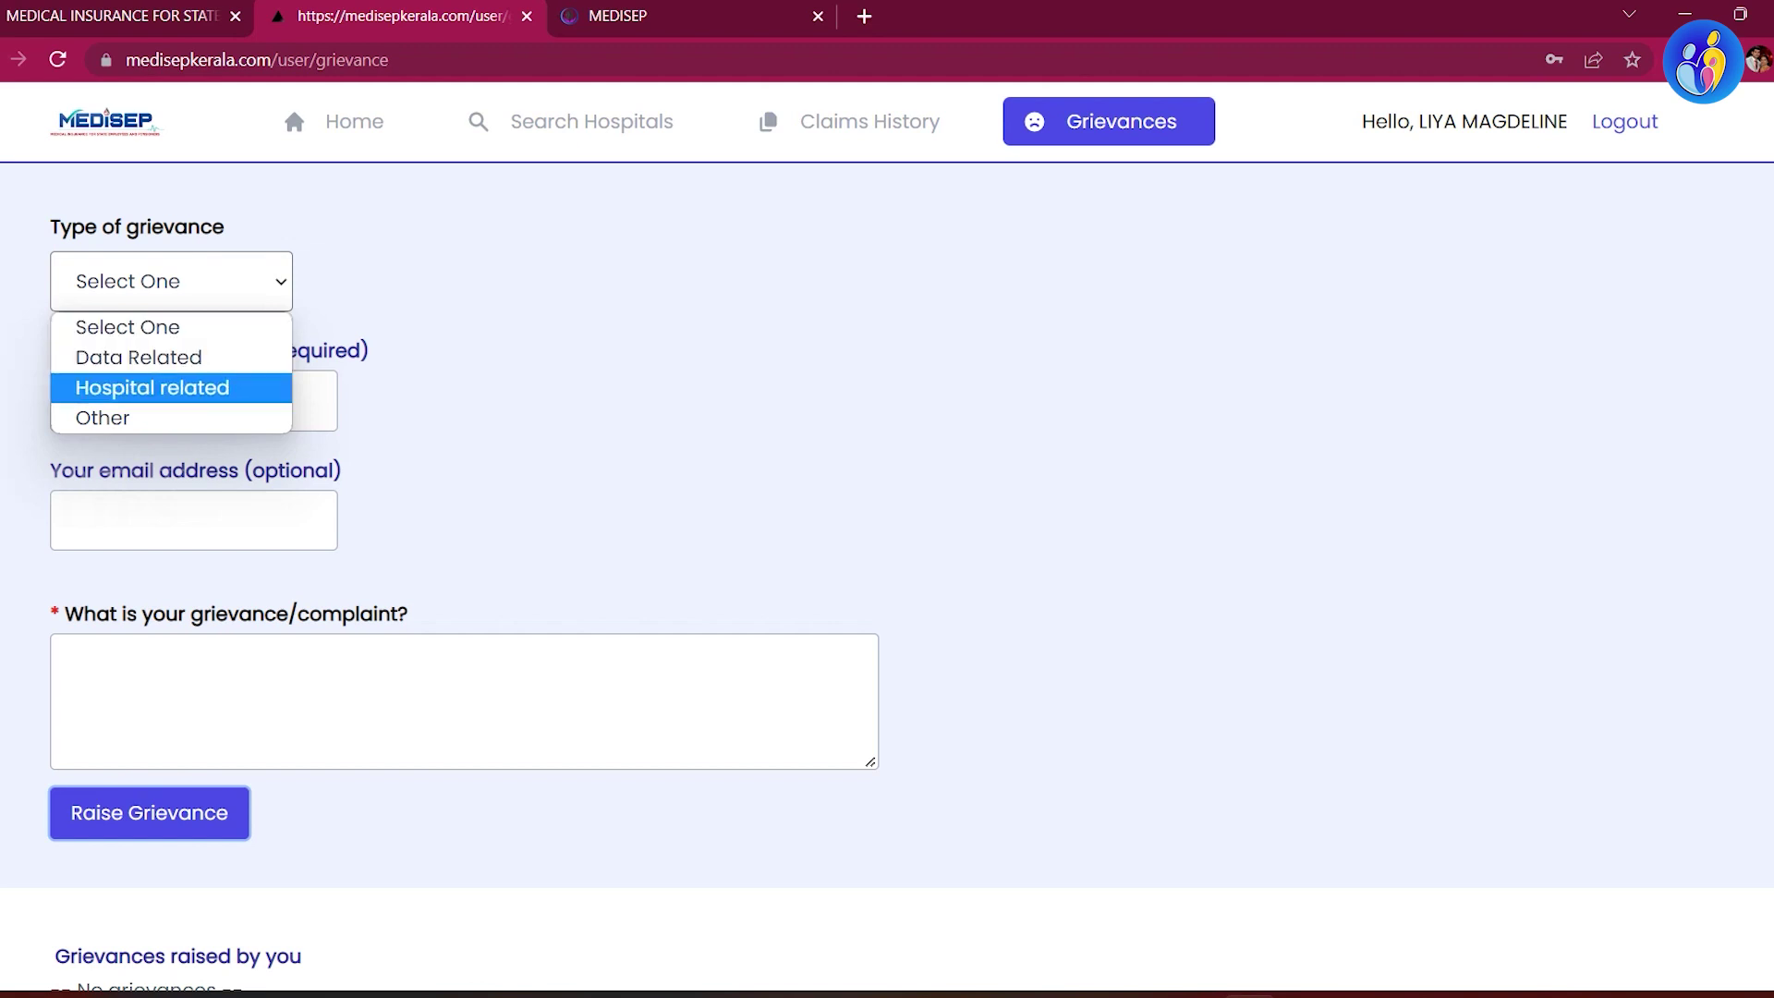
pyautogui.press('Escape')
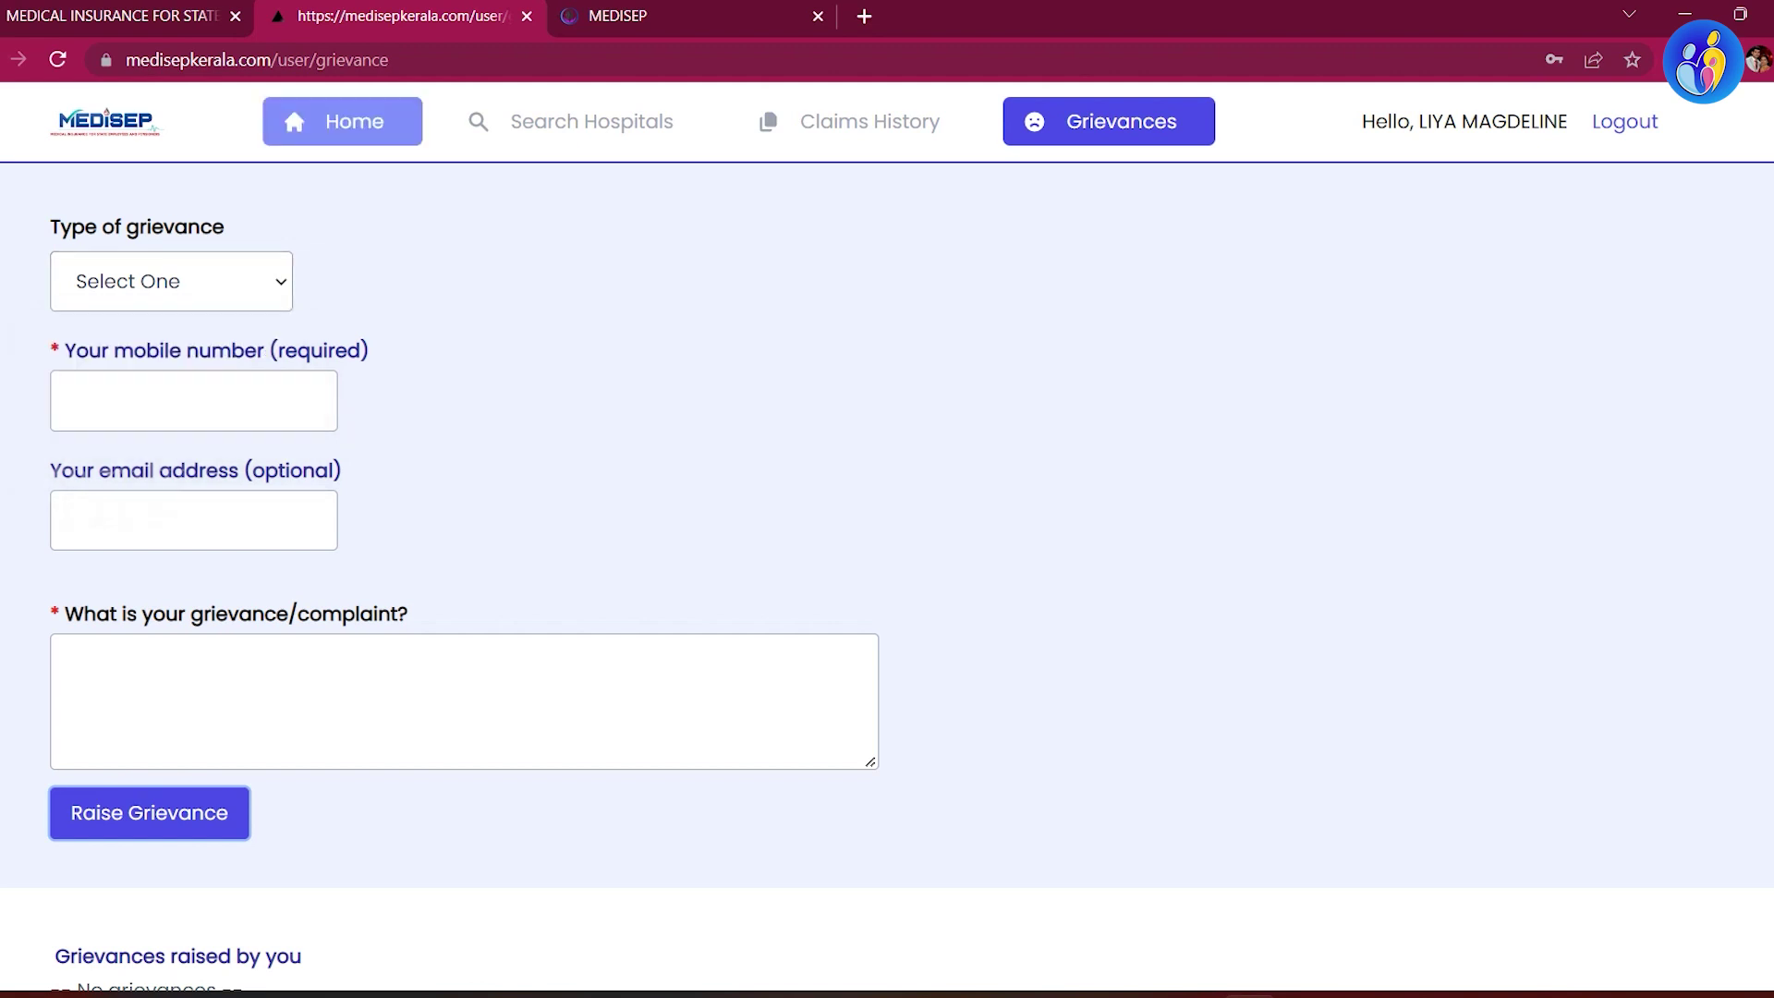
# Step: Download the health card from Home, saving the PDF with the file name prefixed 'Medisep Med Card -'
pyautogui.click(342, 121)
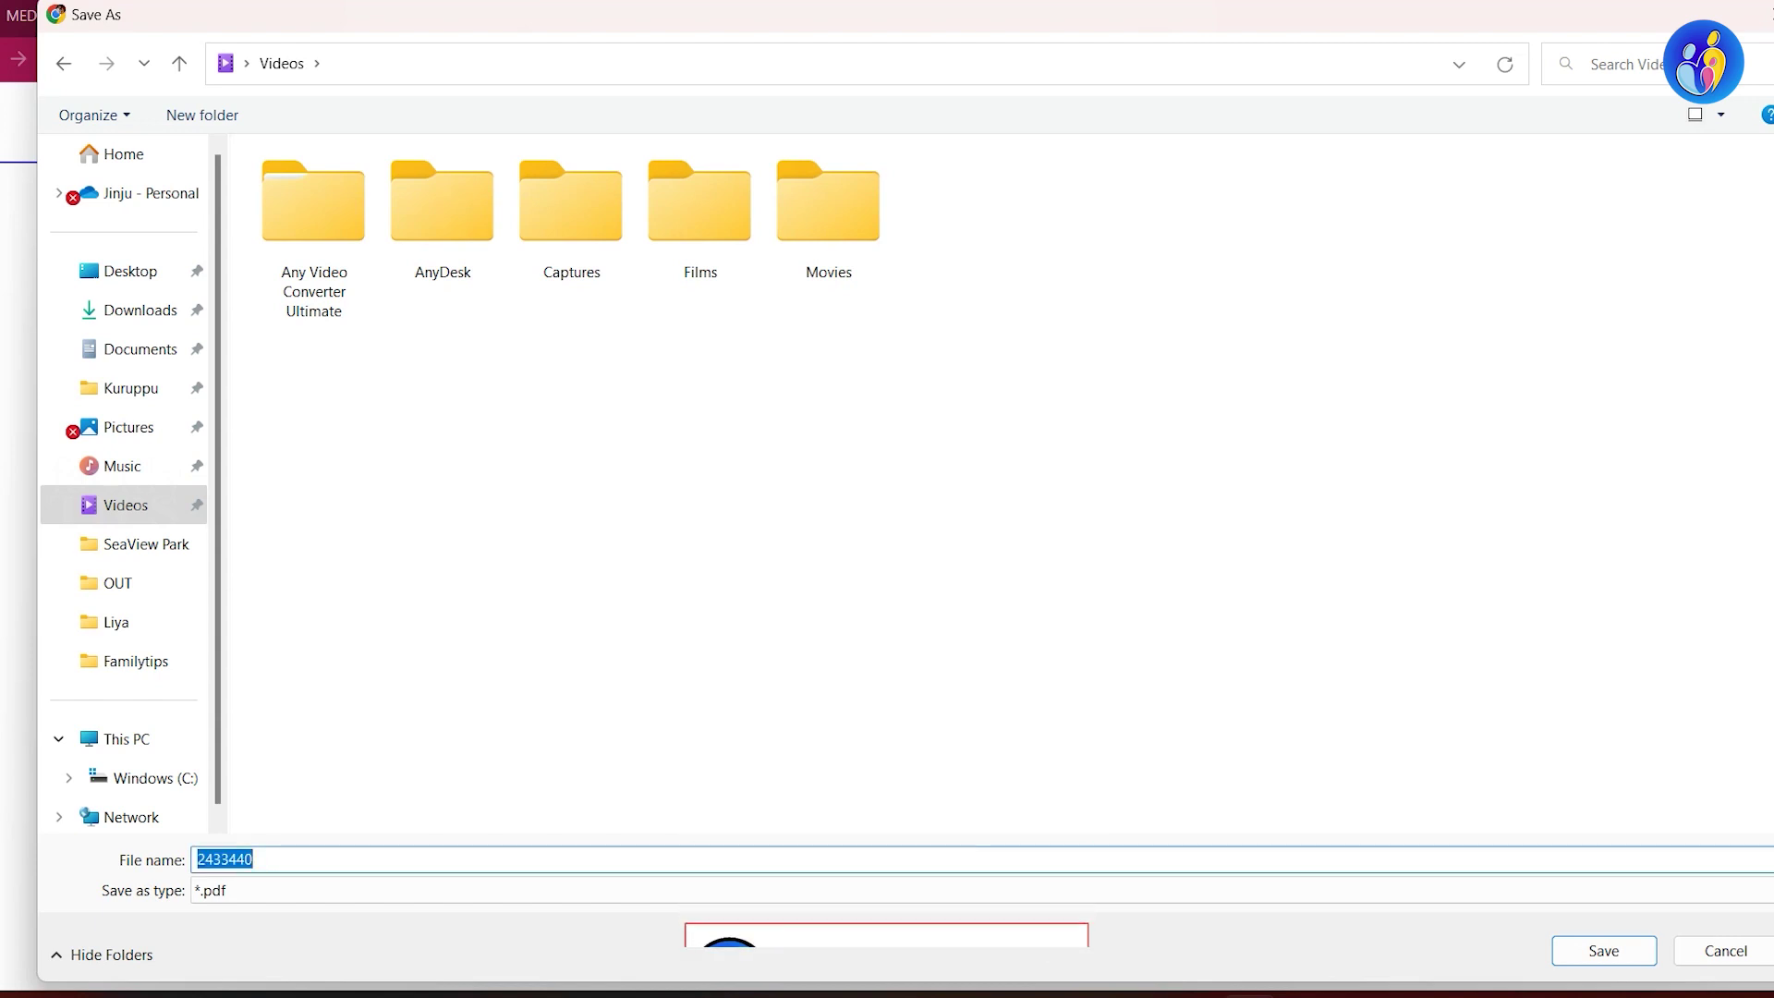
pyautogui.press('Home')
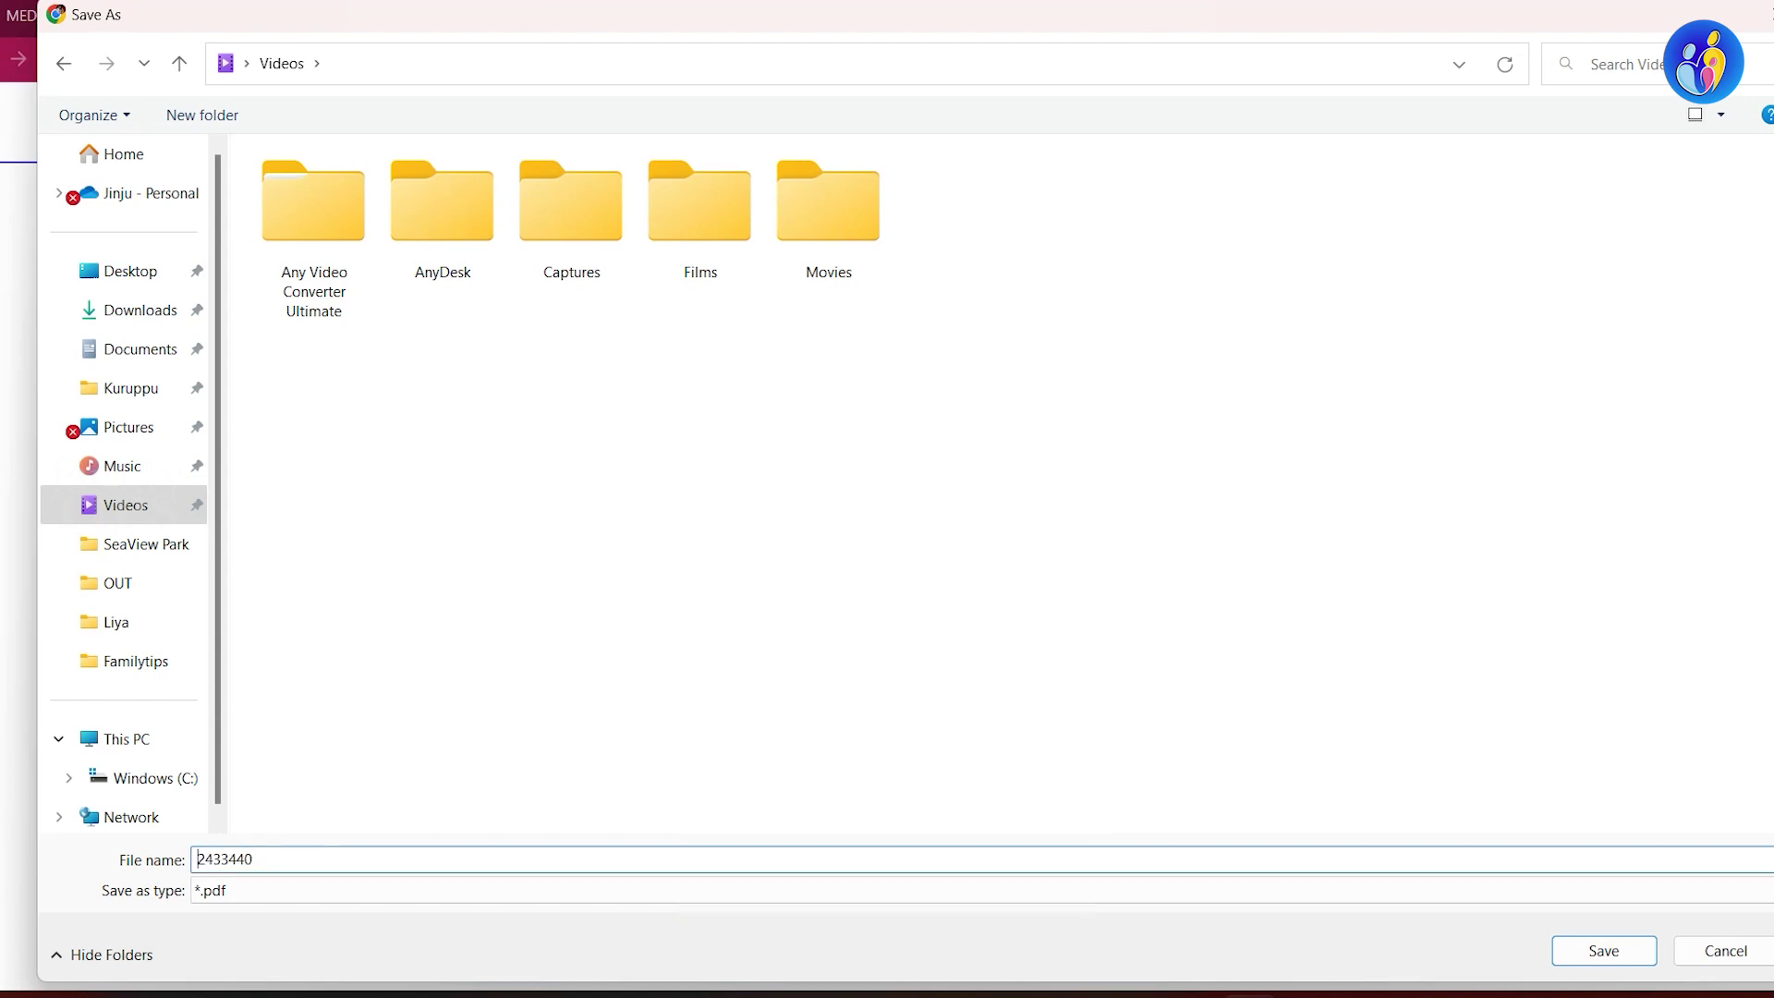
pyautogui.write('Medisep Med Card -')
pyautogui.press('Return')
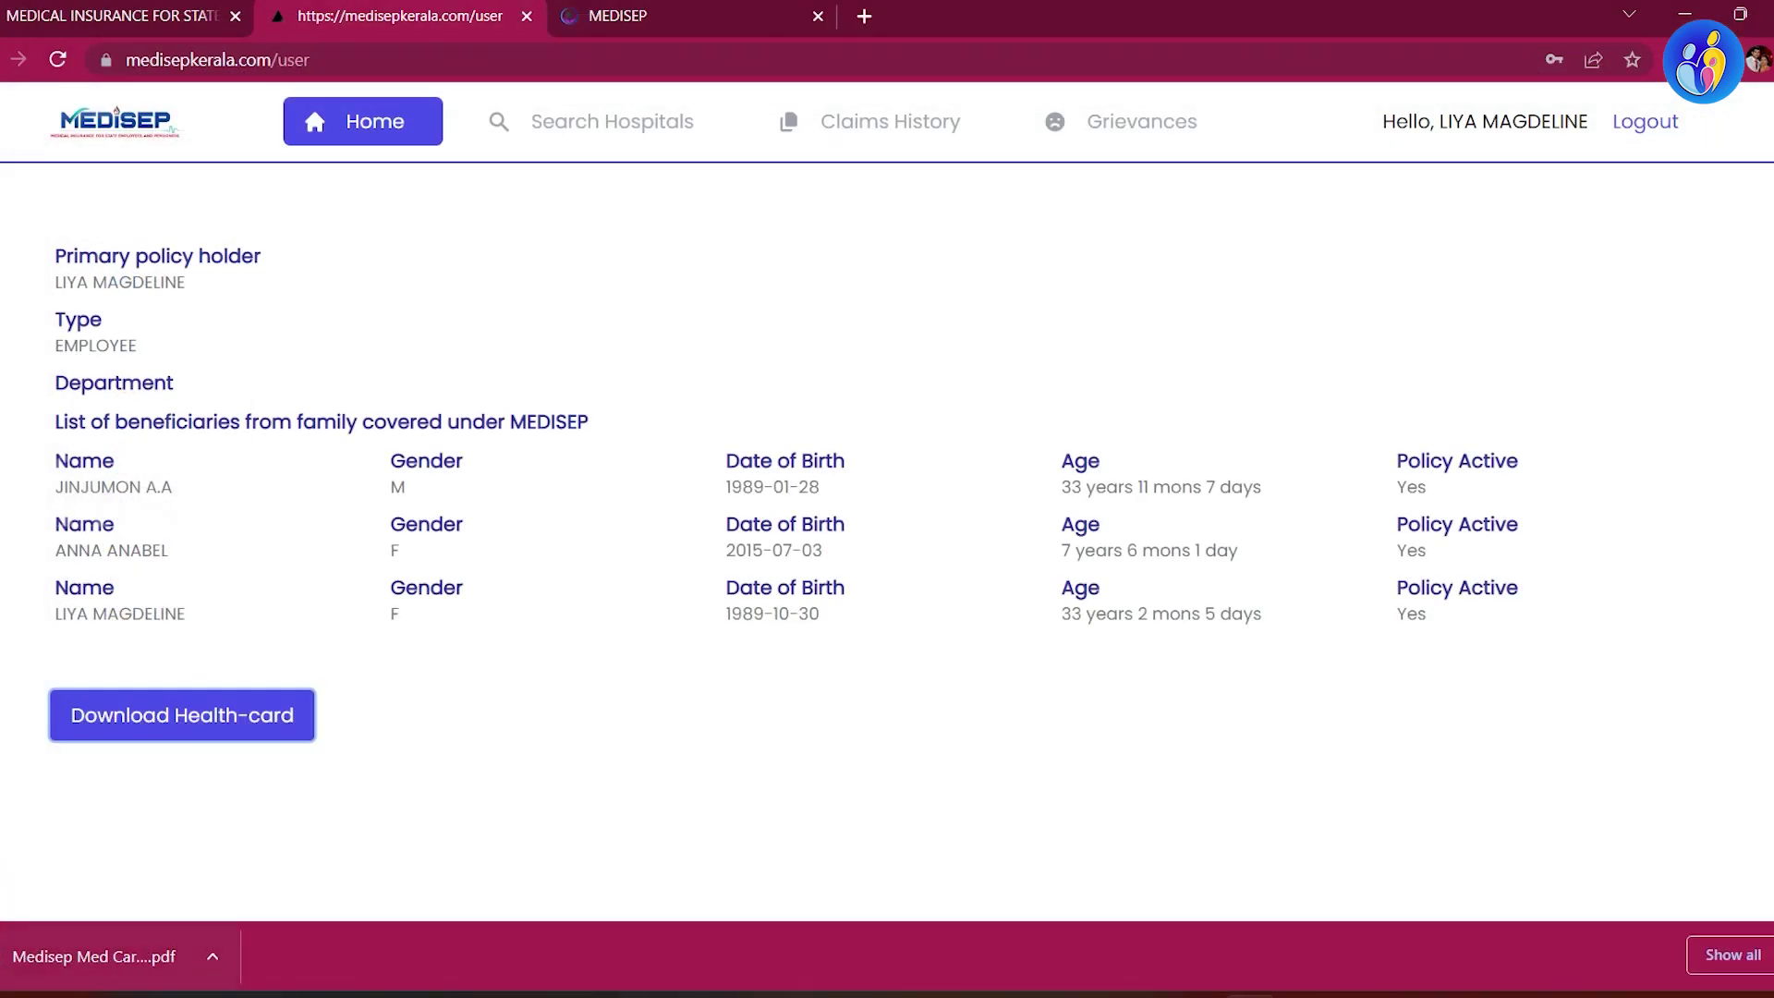
# Step: Open the downloaded Medisep Med Card PDF and scroll through both pages of the health card
pyautogui.click(93, 957)
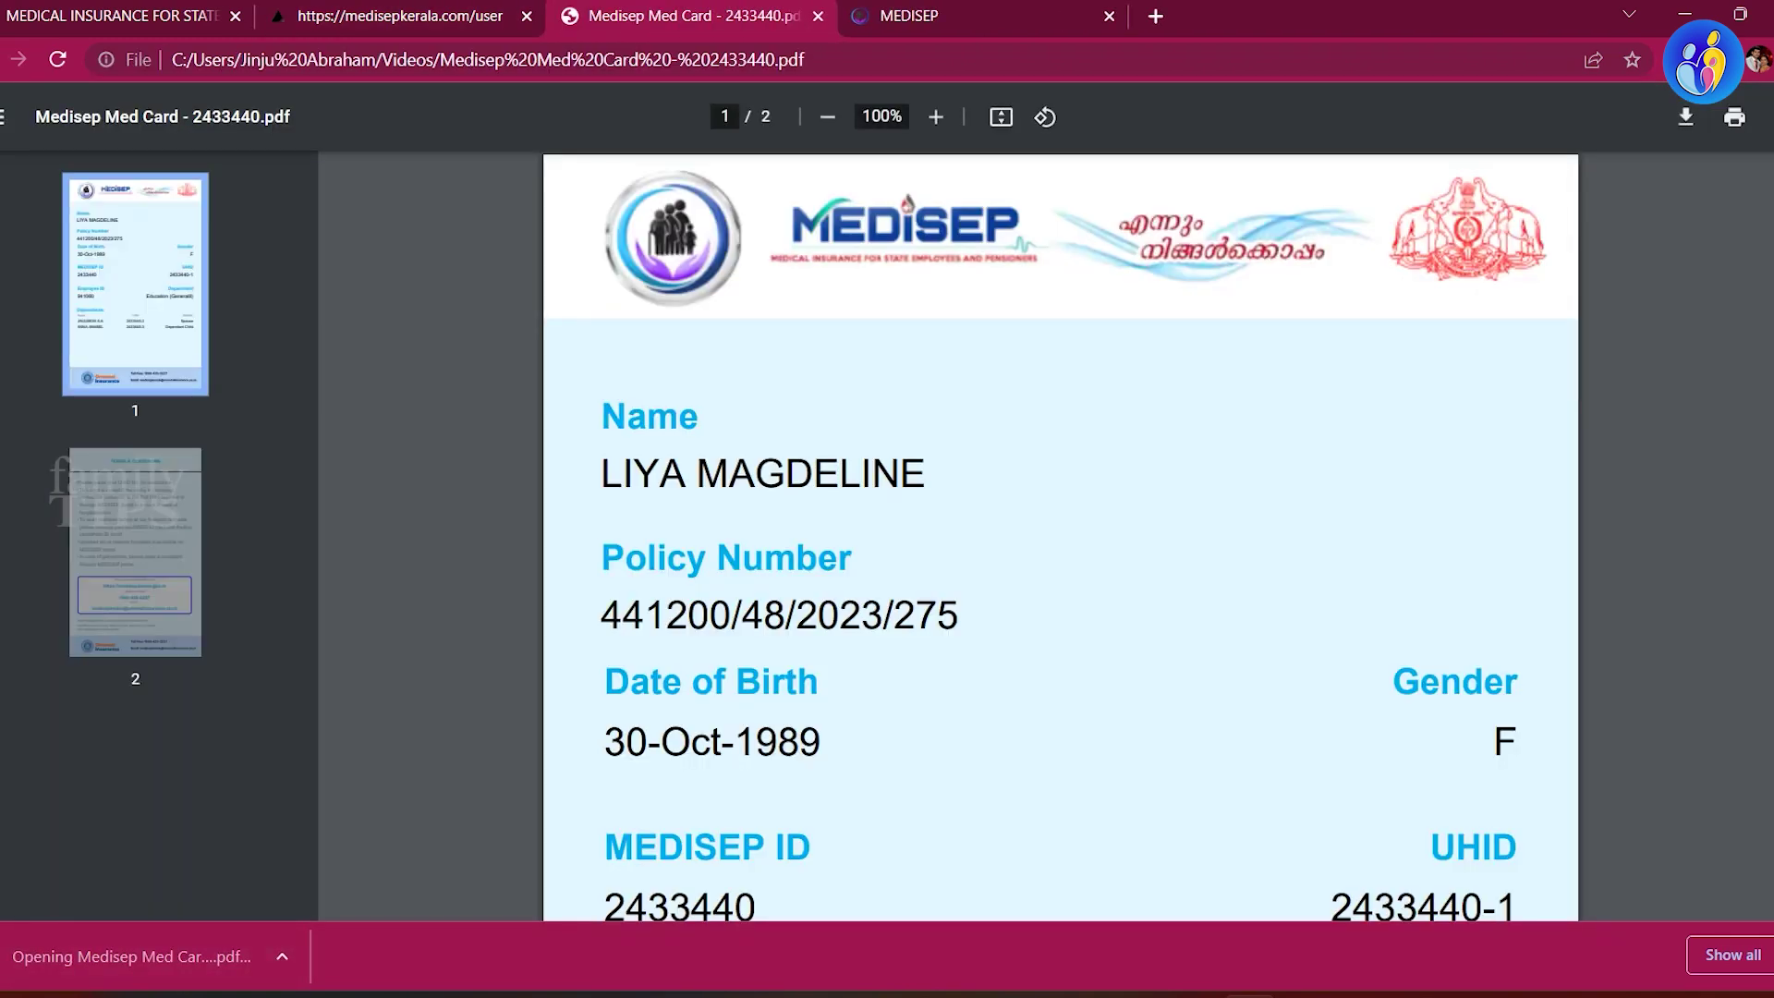
pyautogui.scroll(-1, 1061, 536)
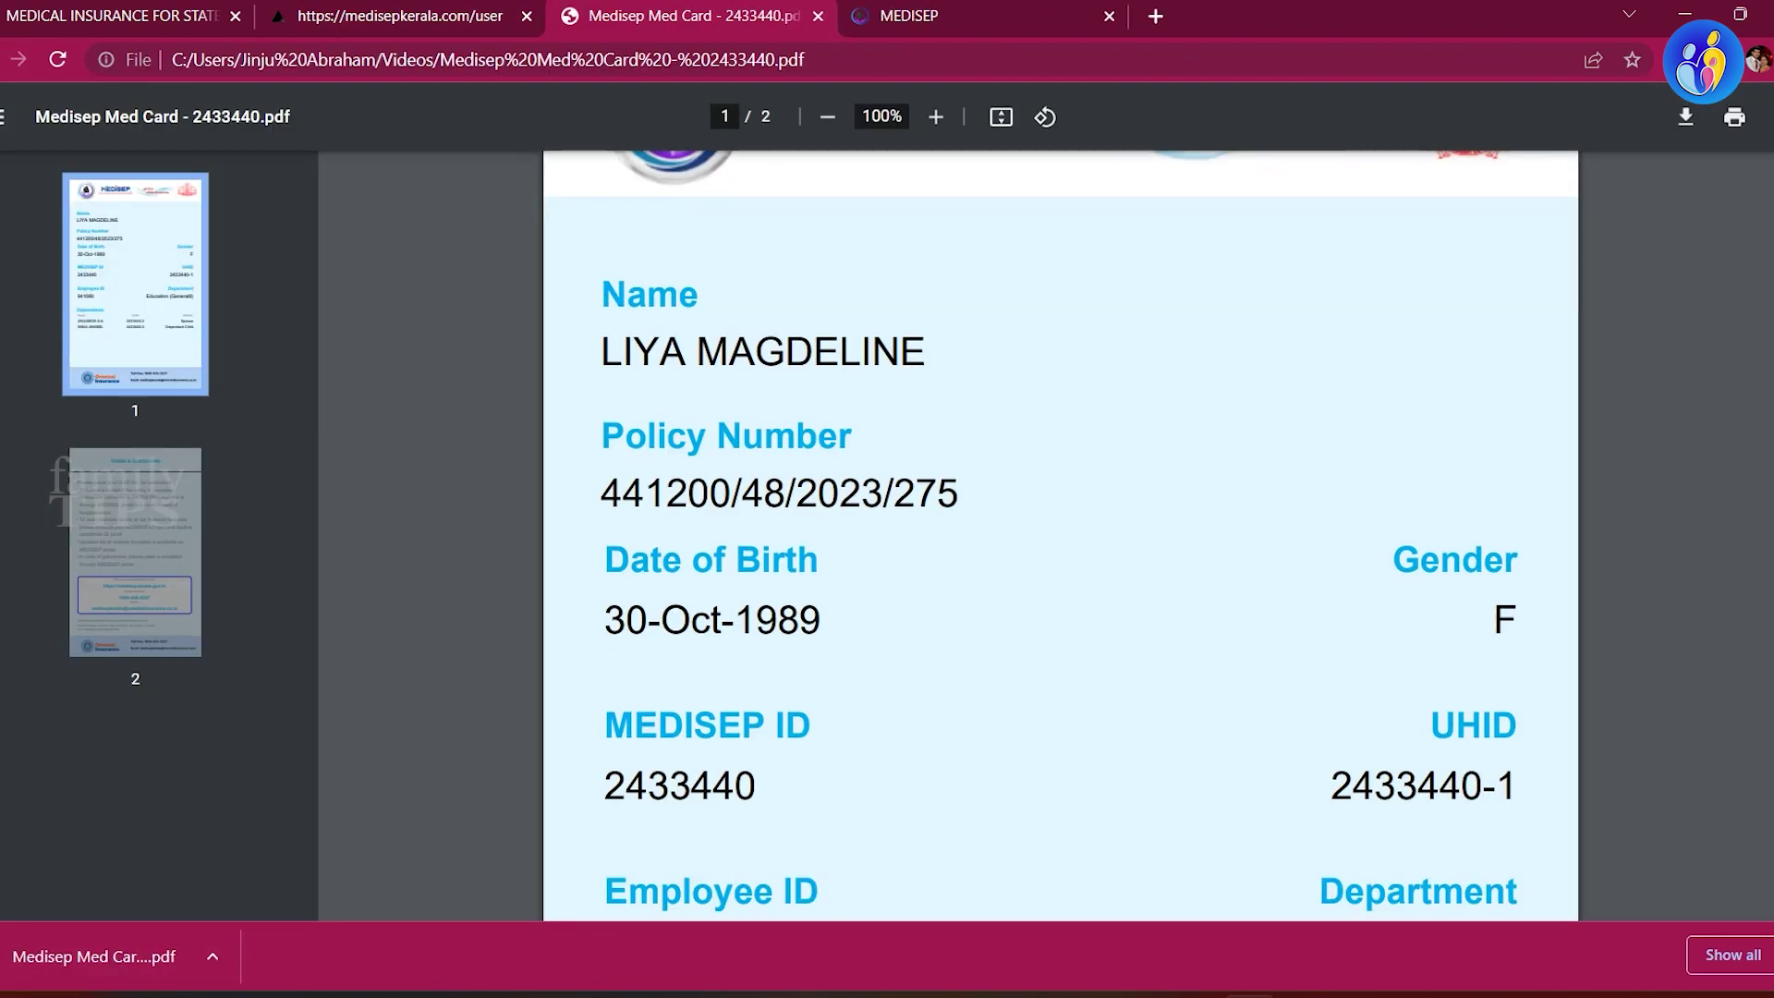
pyautogui.scroll(-7, 1061, 535)
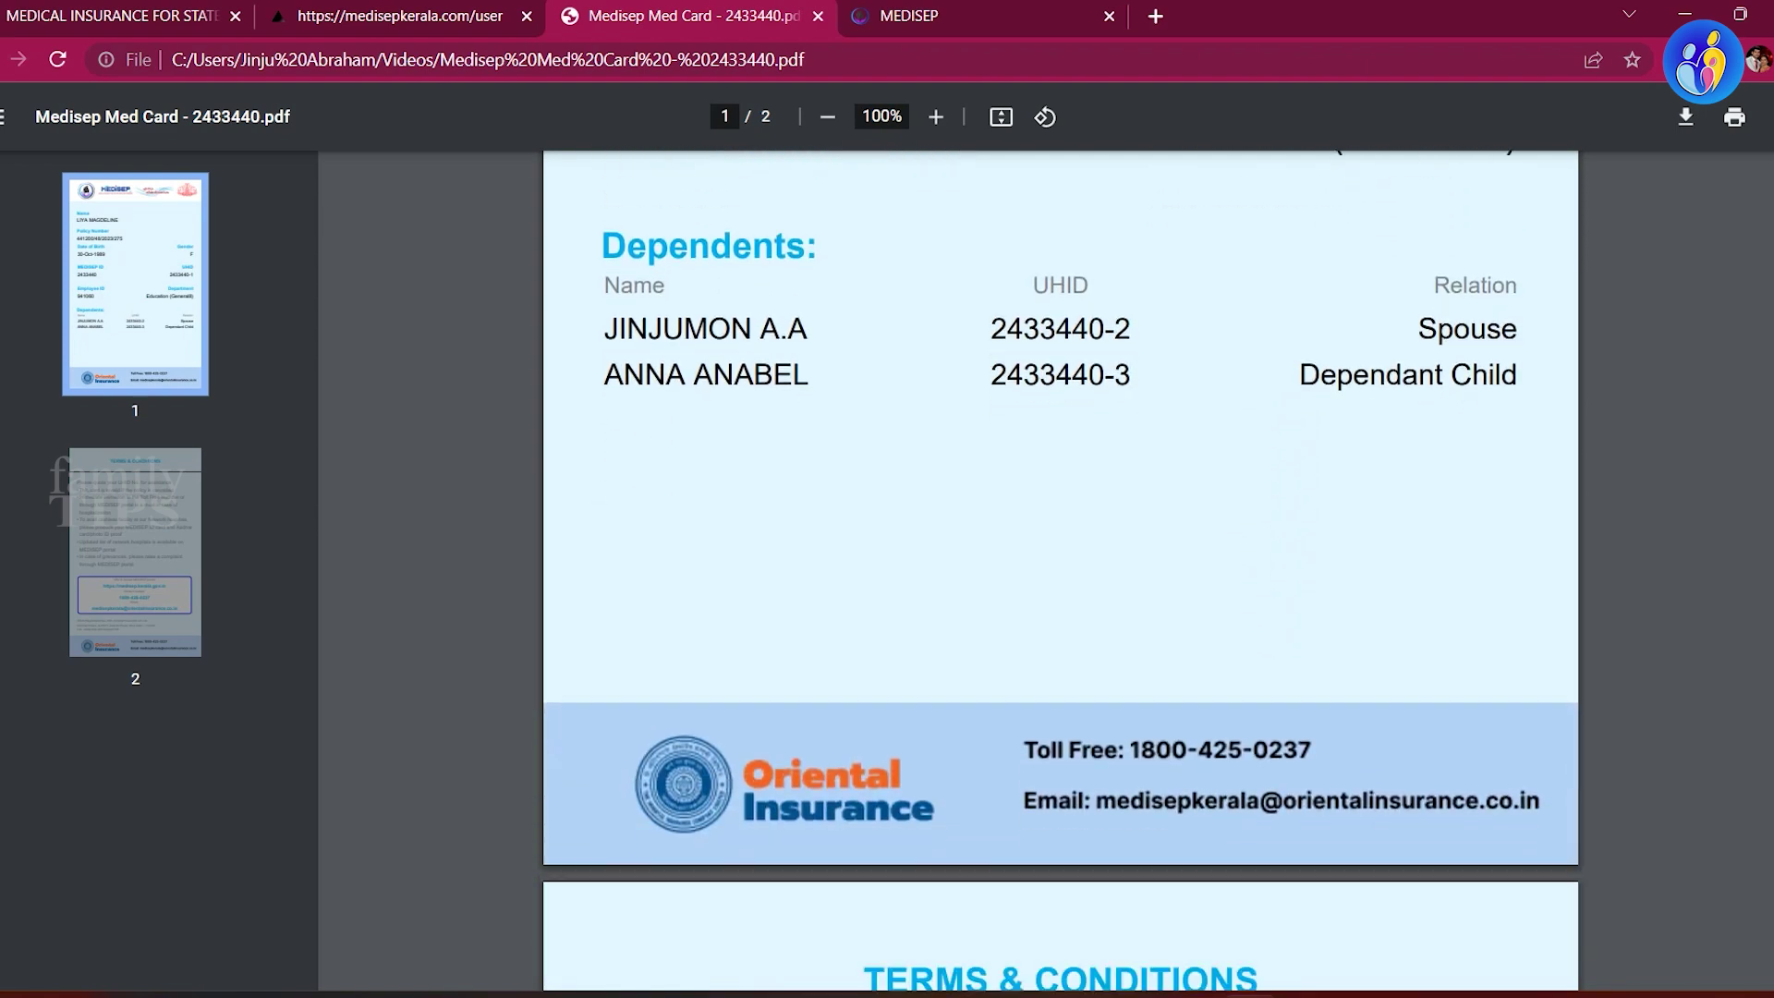
pyautogui.scroll(-9, 1060, 536)
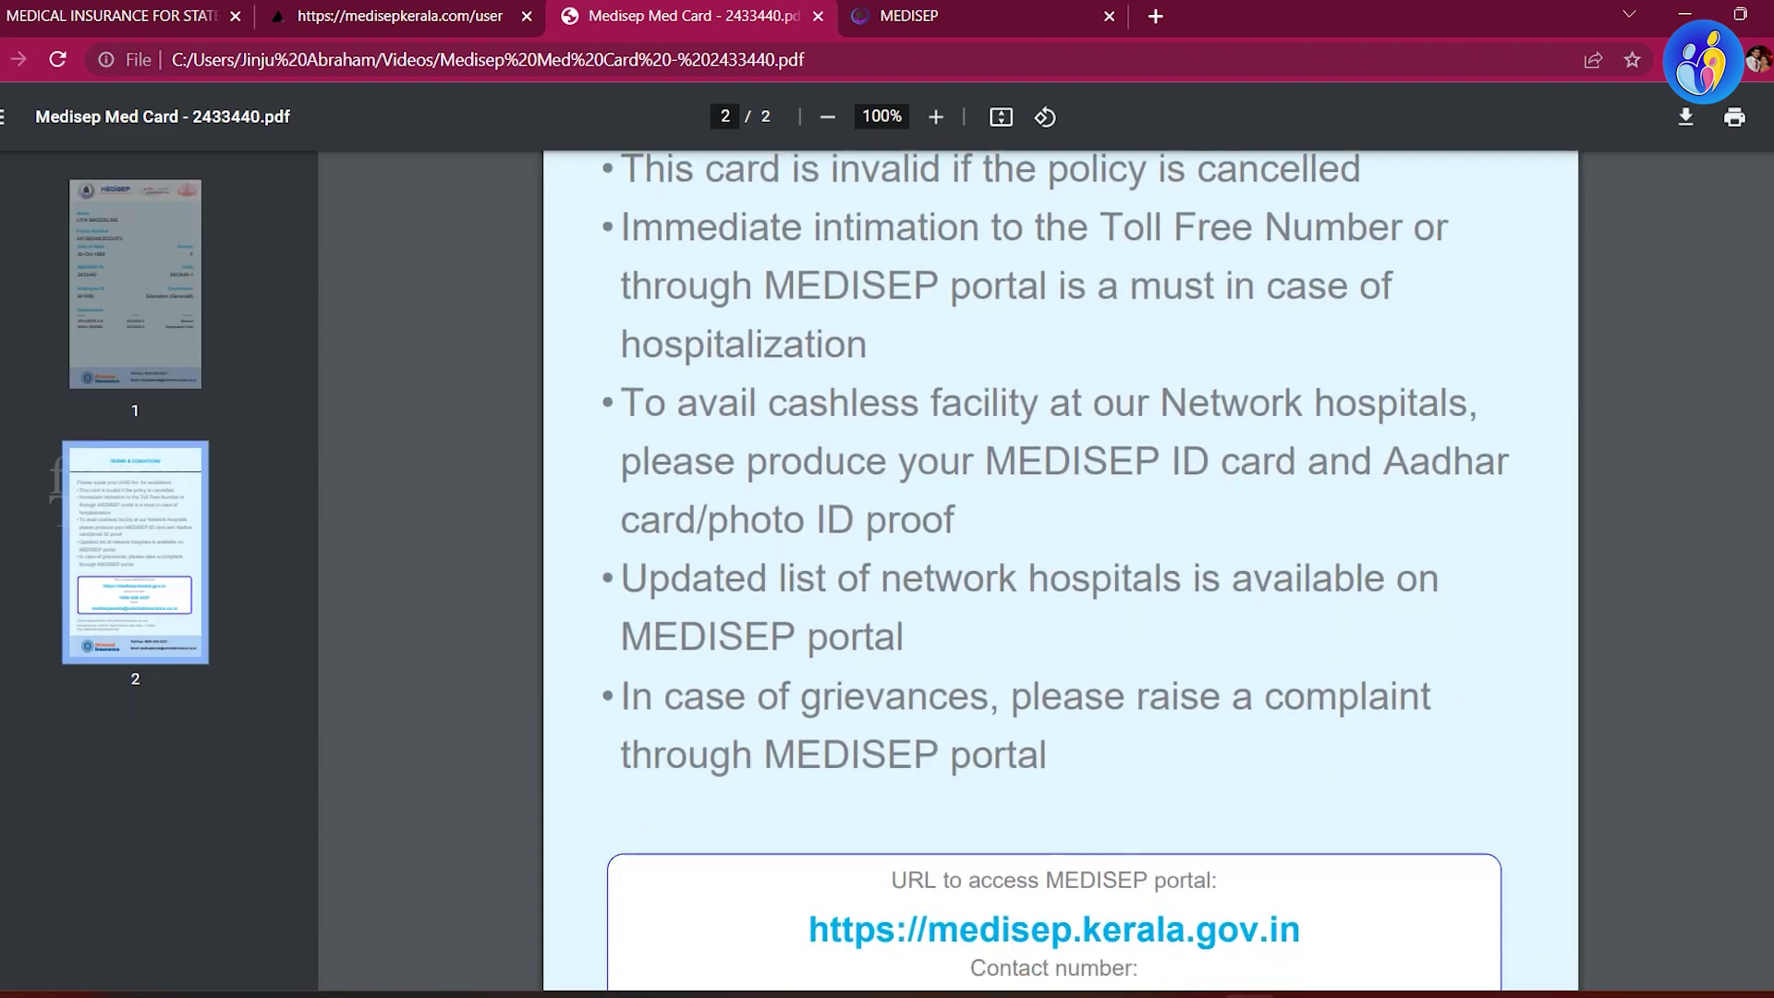
pyautogui.scroll(-5, 1061, 536)
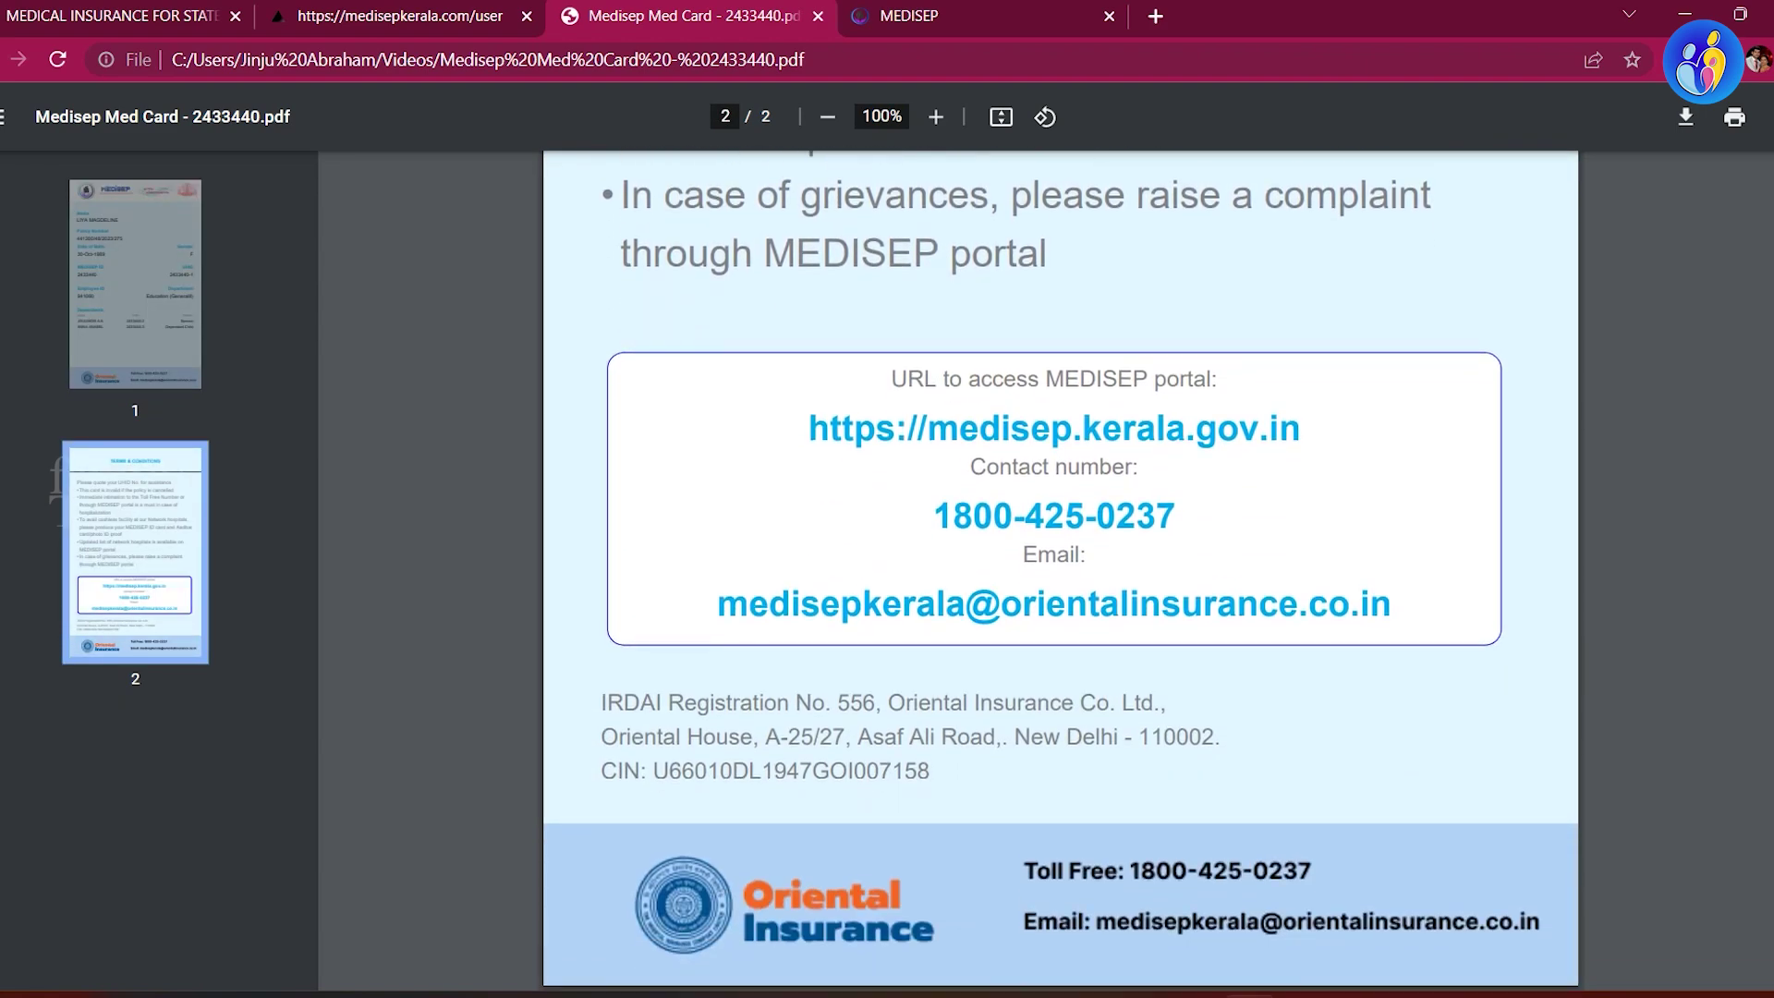
pyautogui.scroll(6, 1061, 536)
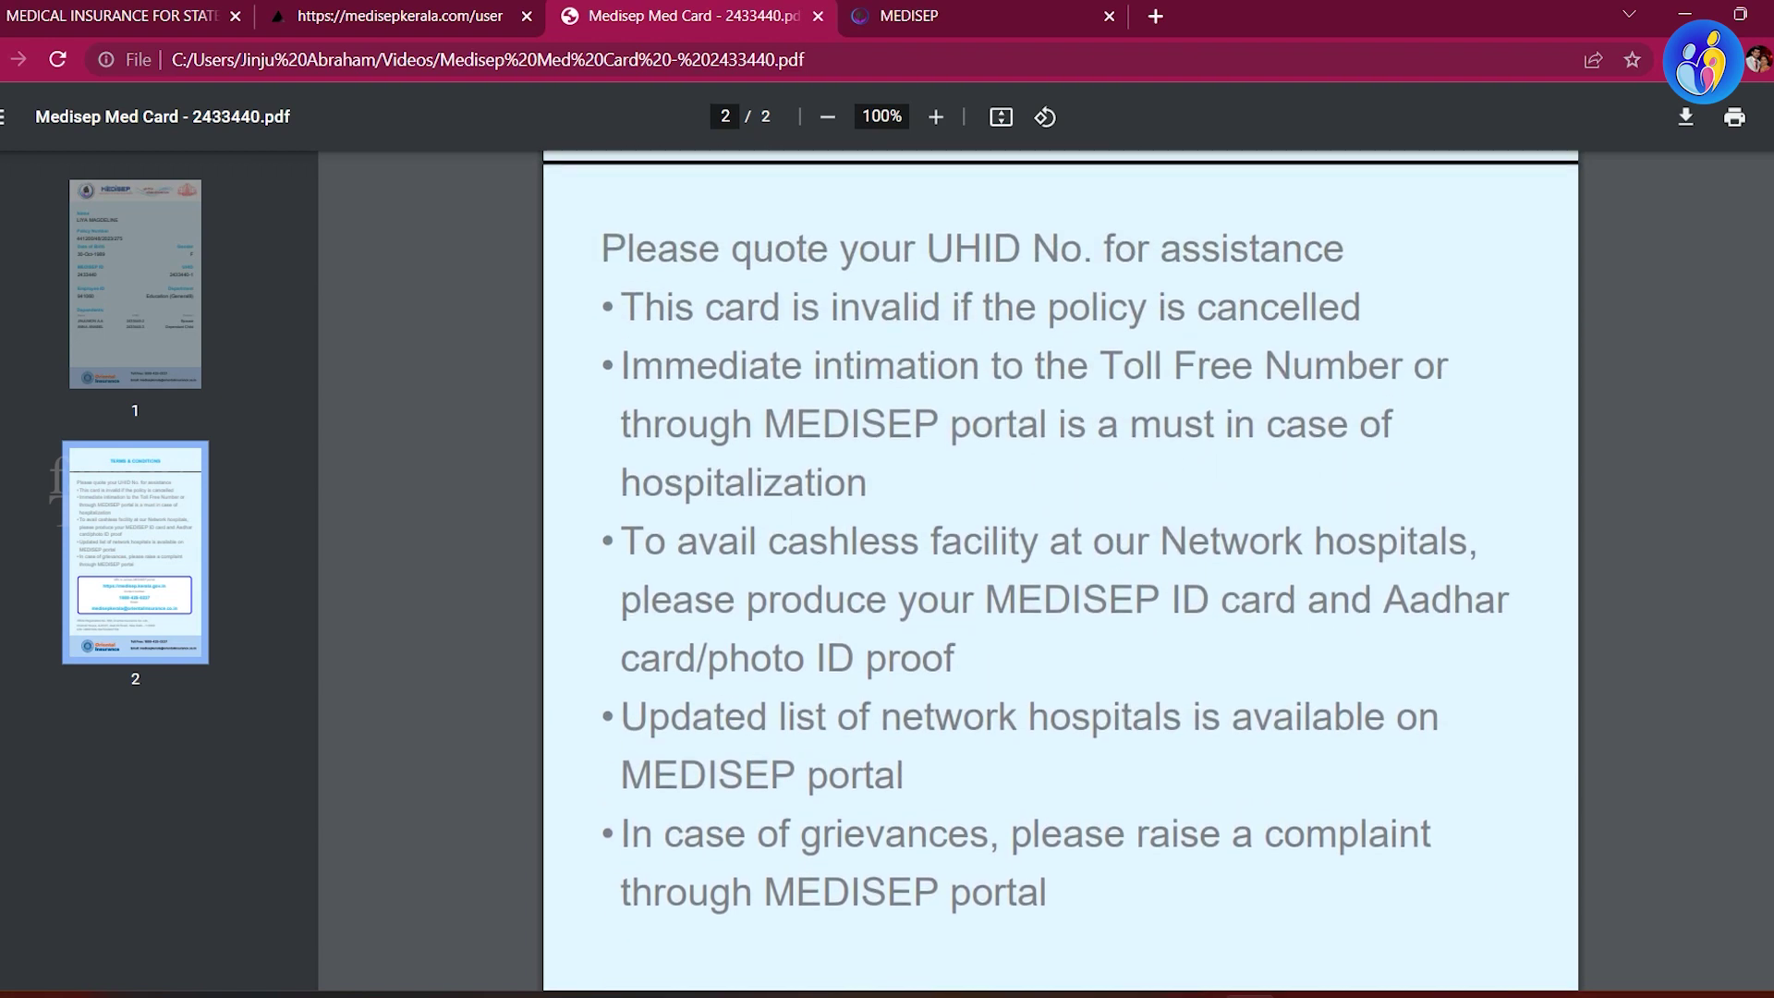
pyautogui.scroll(1, 1060, 536)
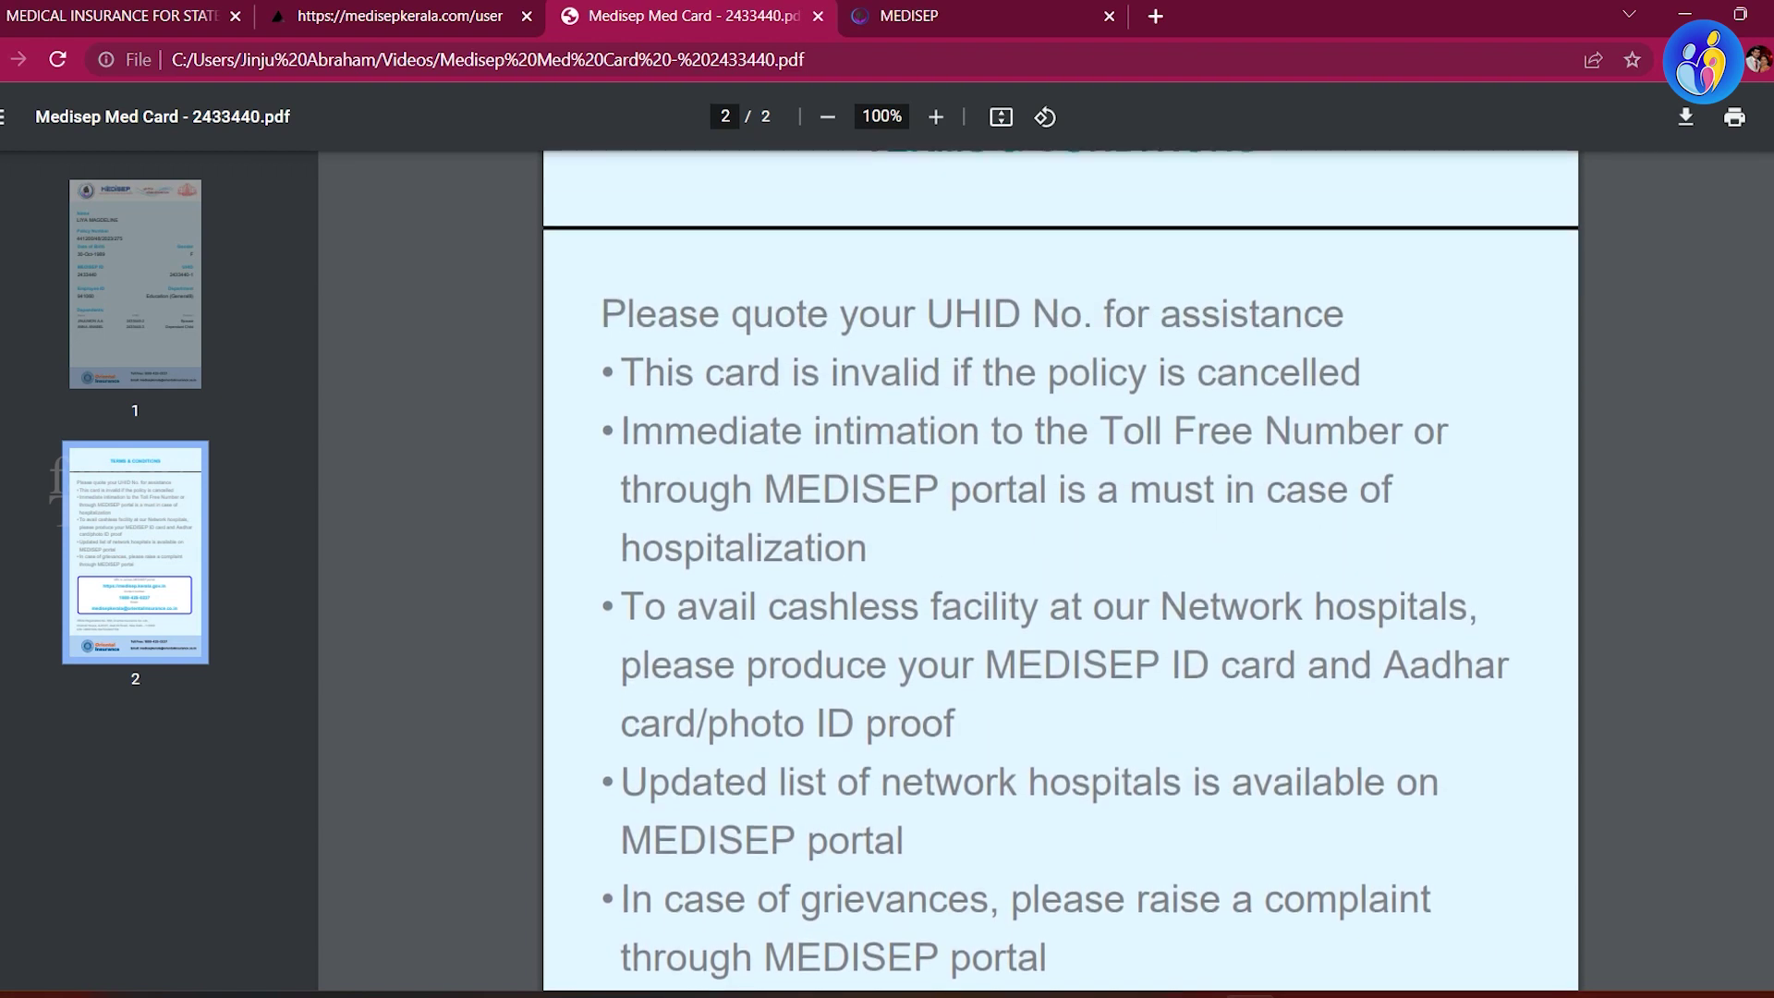
pyautogui.scroll(2, 1060, 536)
pyautogui.scroll(-3, 1060, 536)
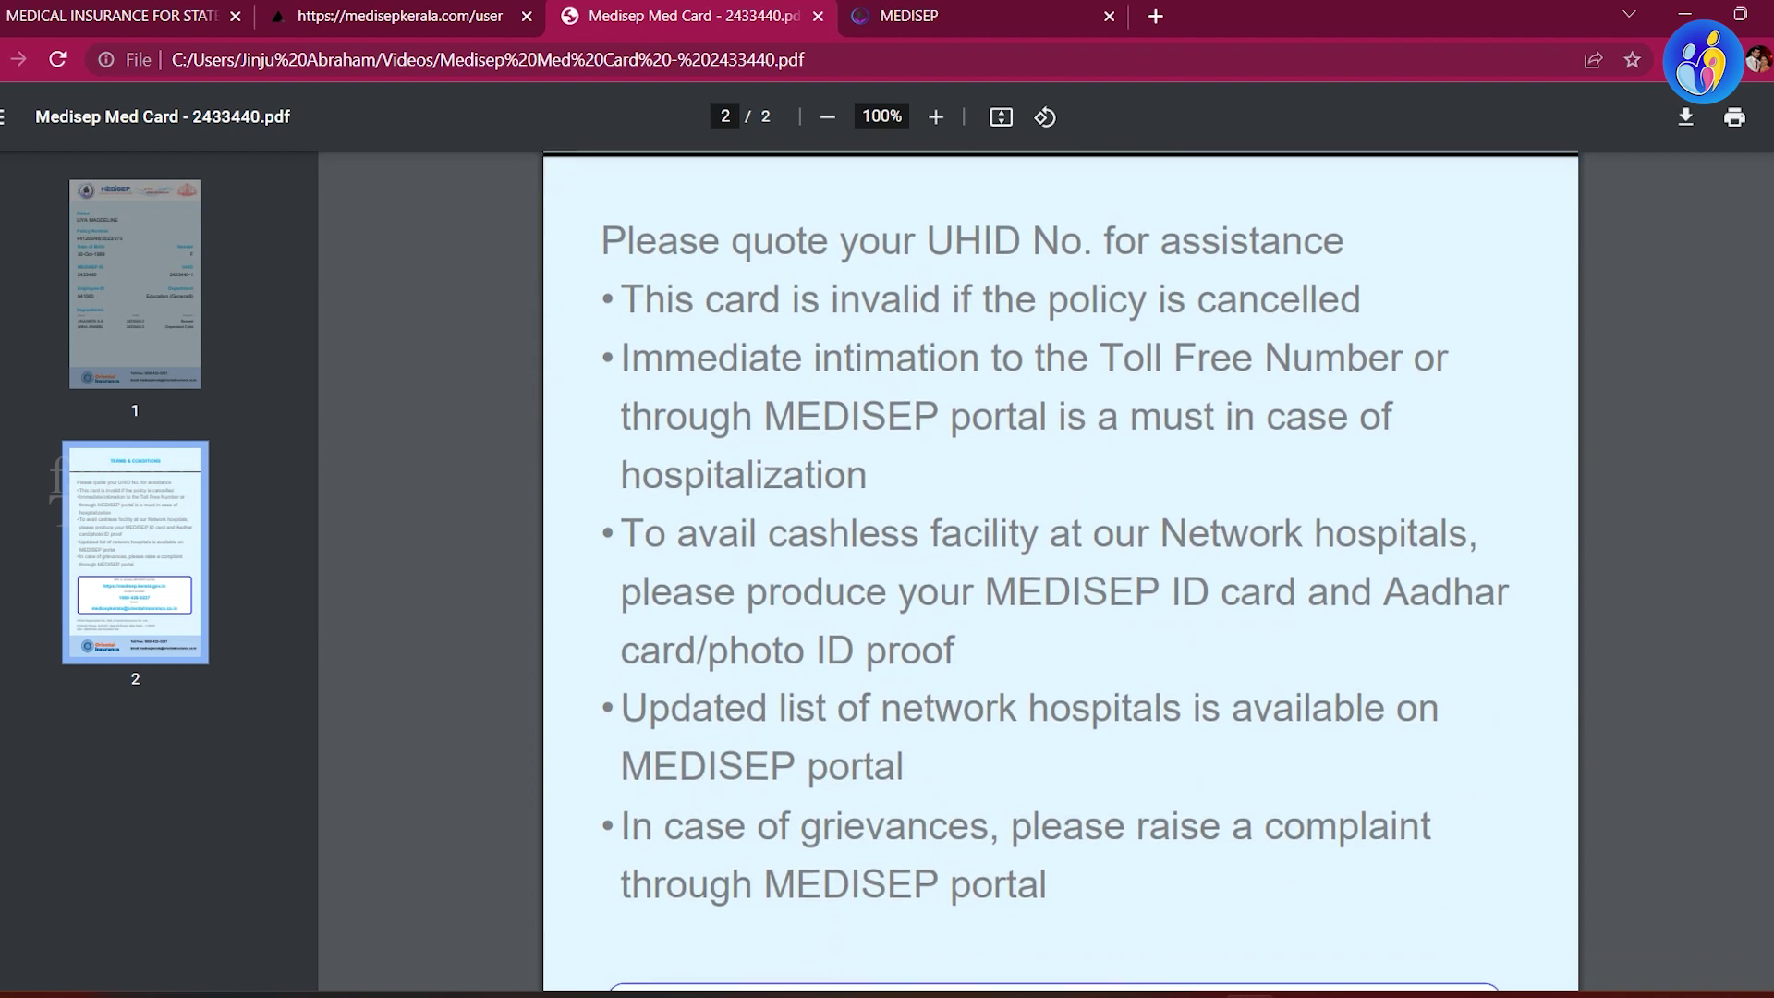
pyautogui.scroll(-3, 1061, 536)
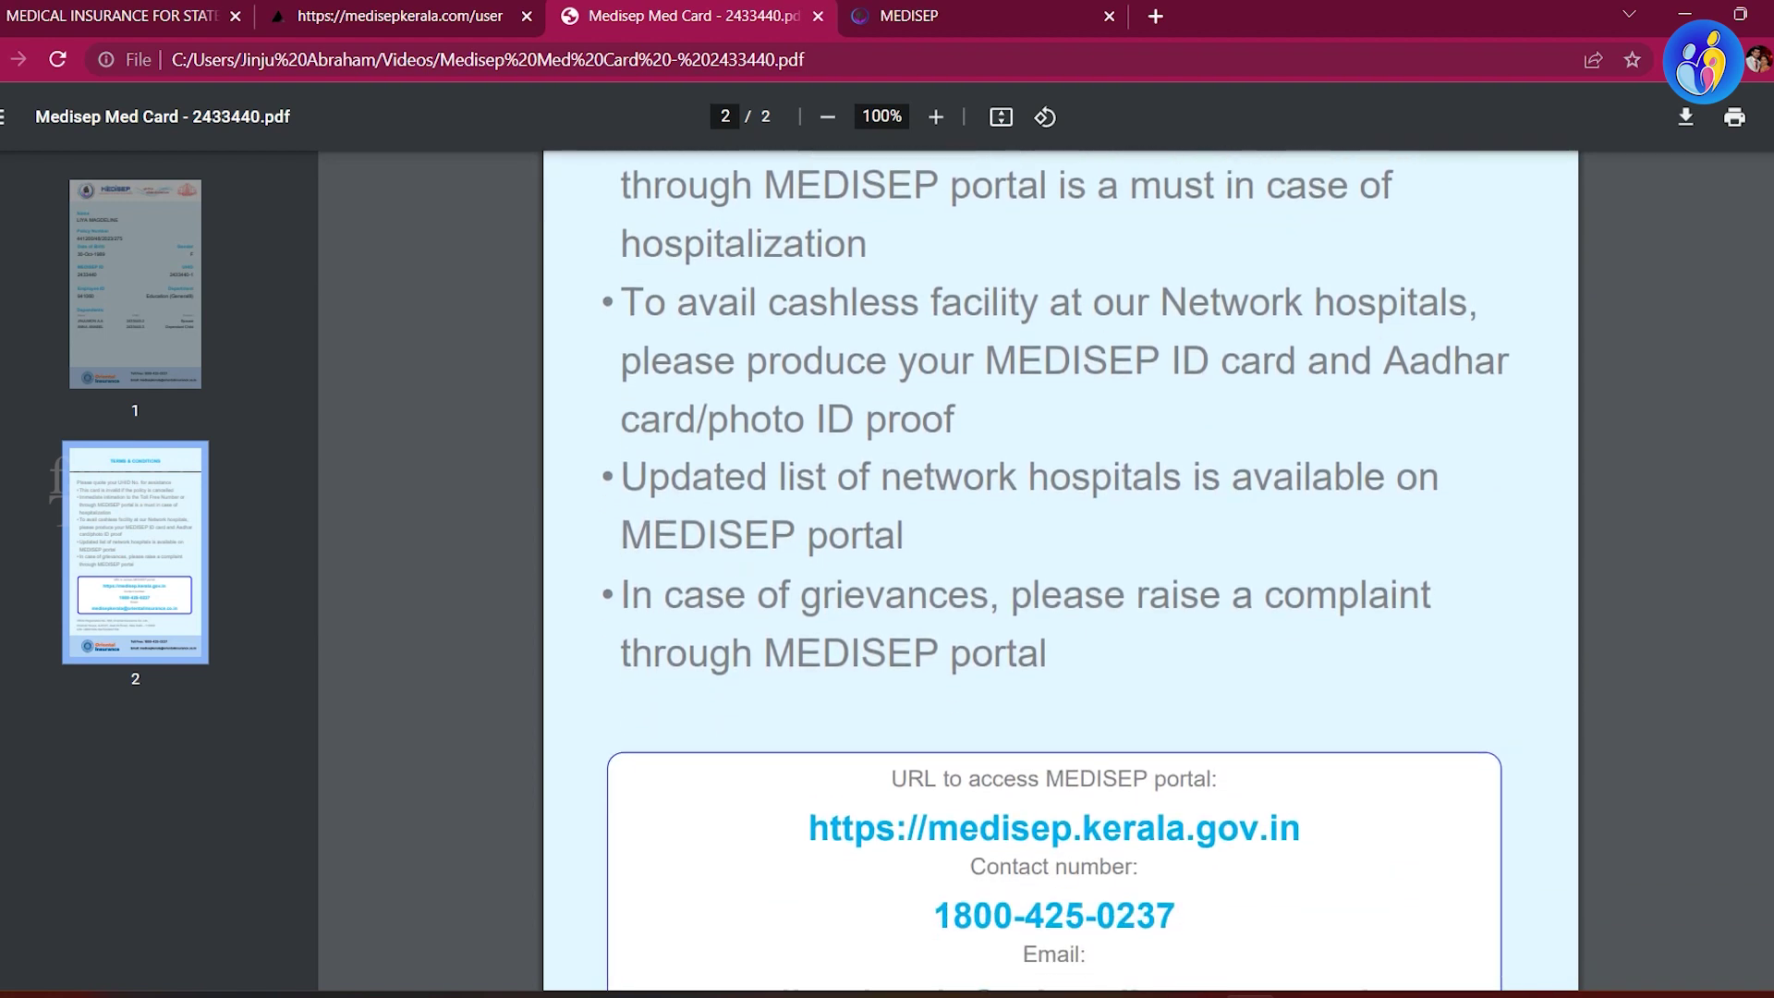
pyautogui.scroll(-1, 1061, 535)
pyautogui.scroll(1, 1061, 536)
pyautogui.scroll(-1, 1060, 536)
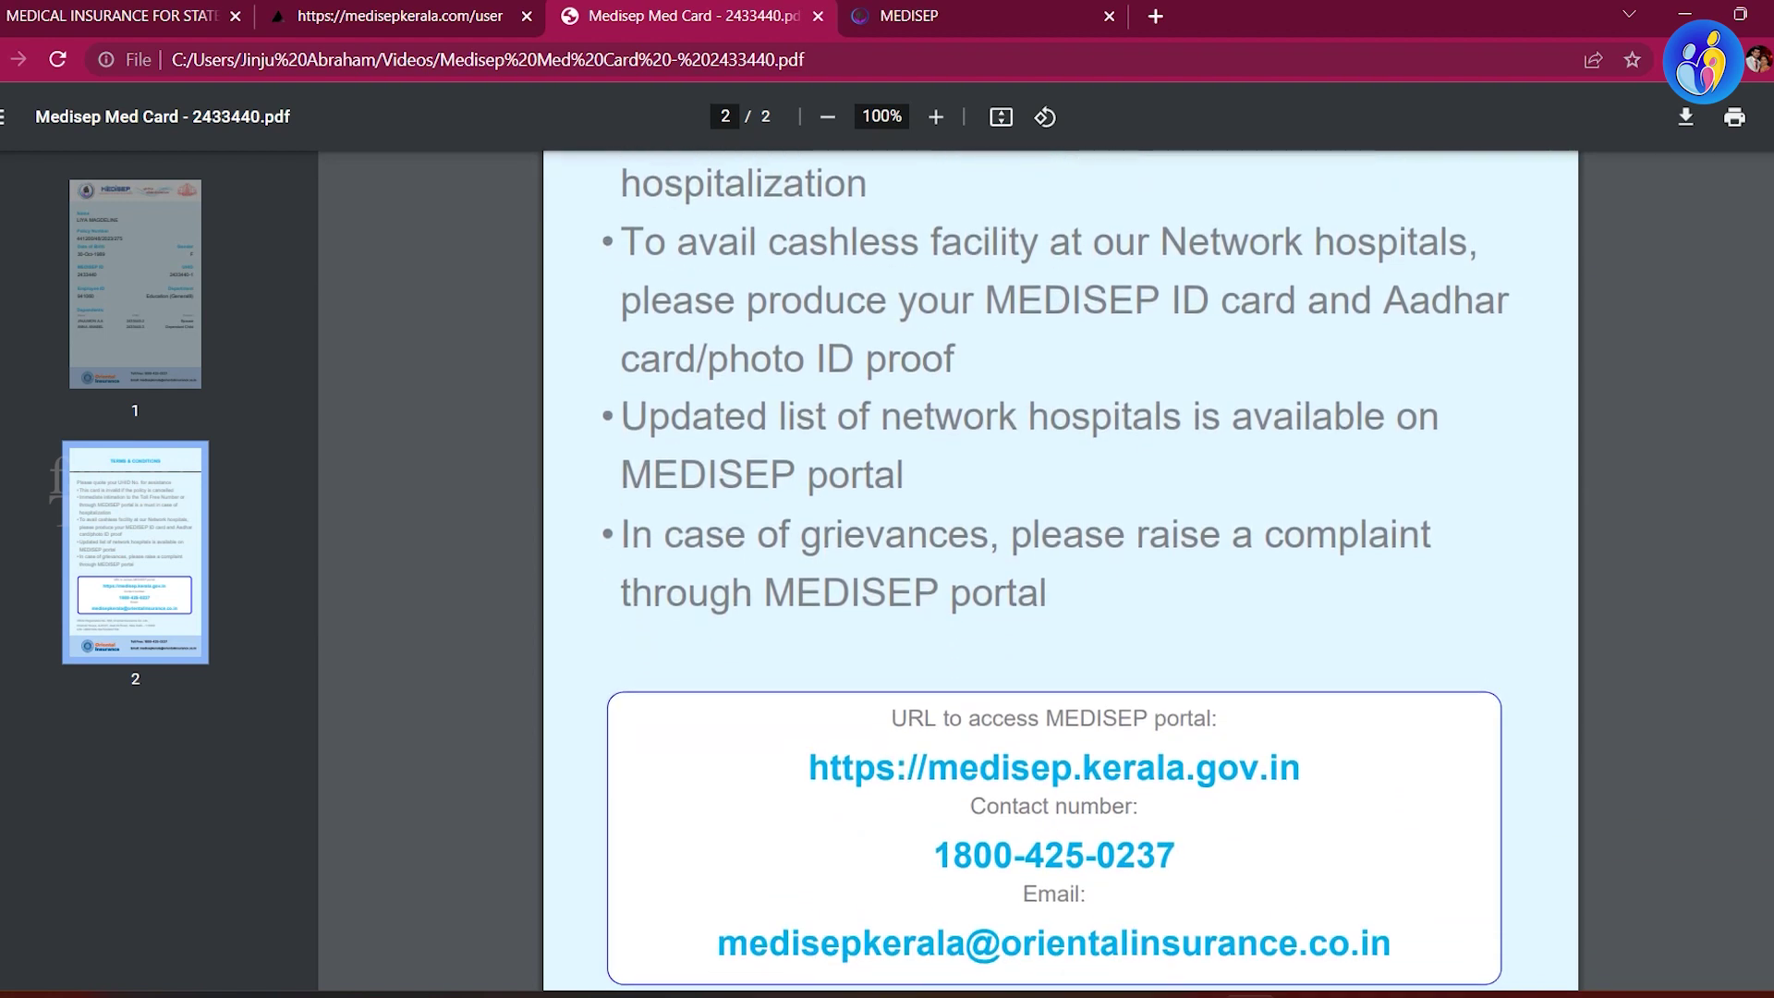
pyautogui.scroll(-1, 1060, 536)
pyautogui.scroll(8, 1061, 536)
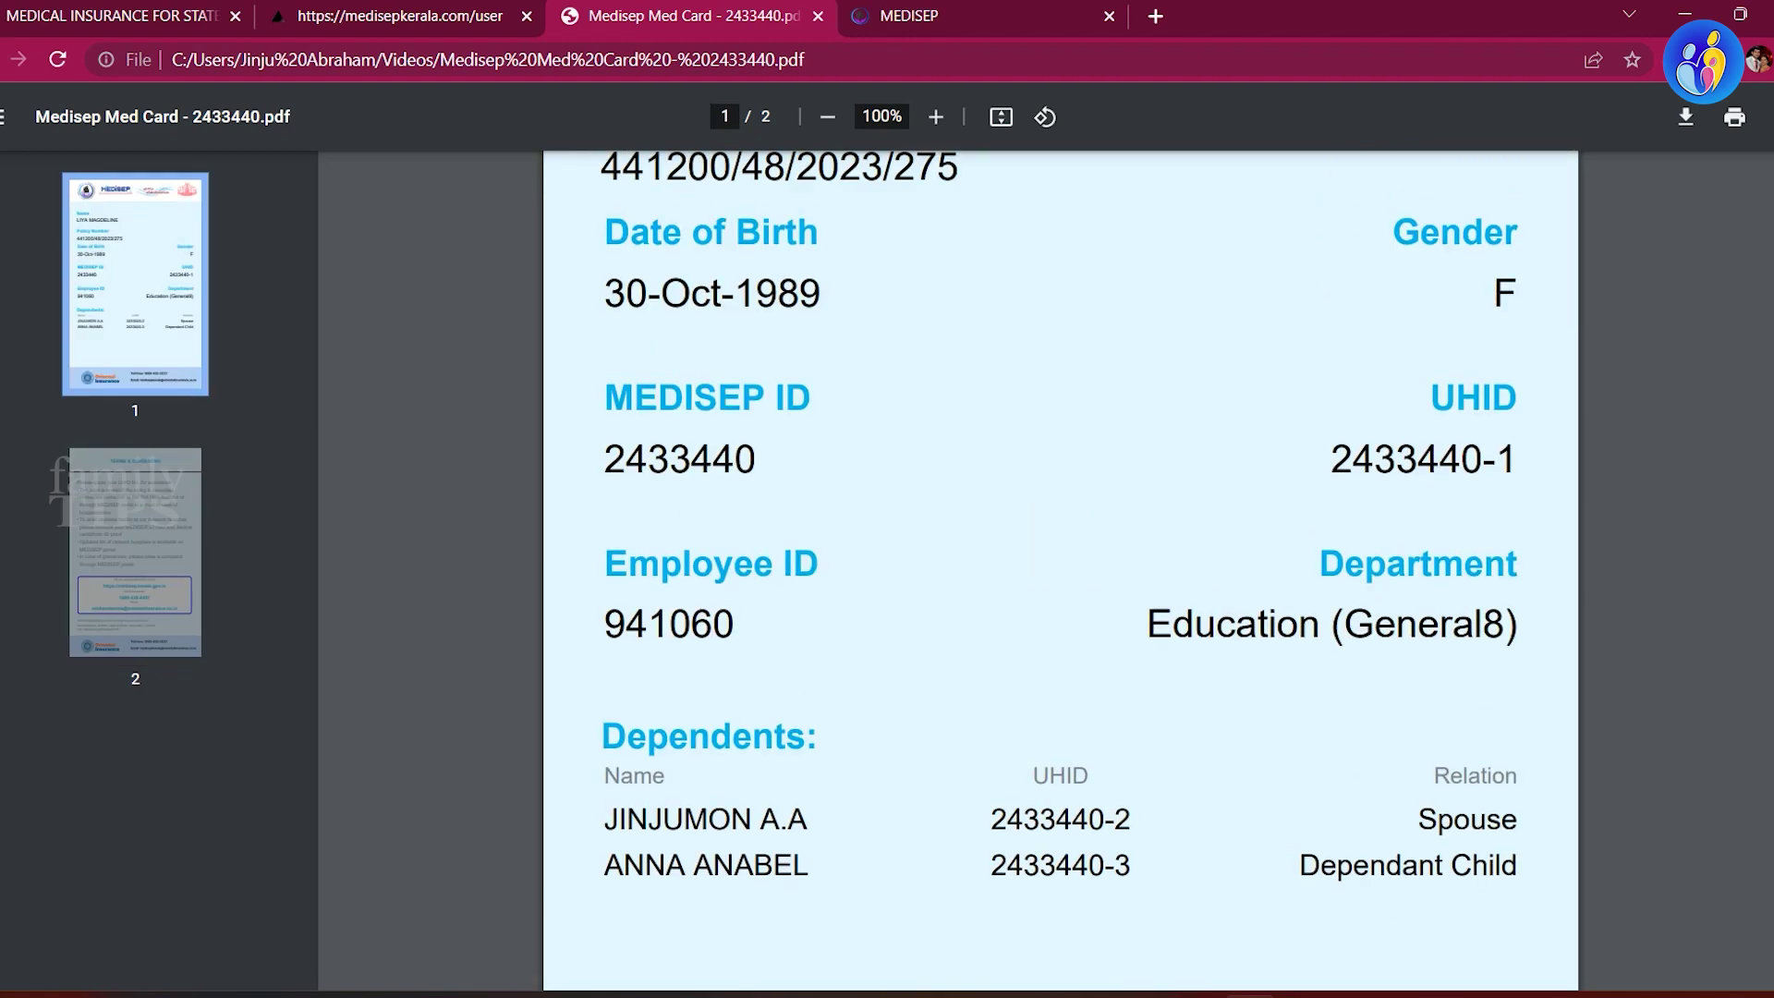
pyautogui.scroll(5, 1060, 536)
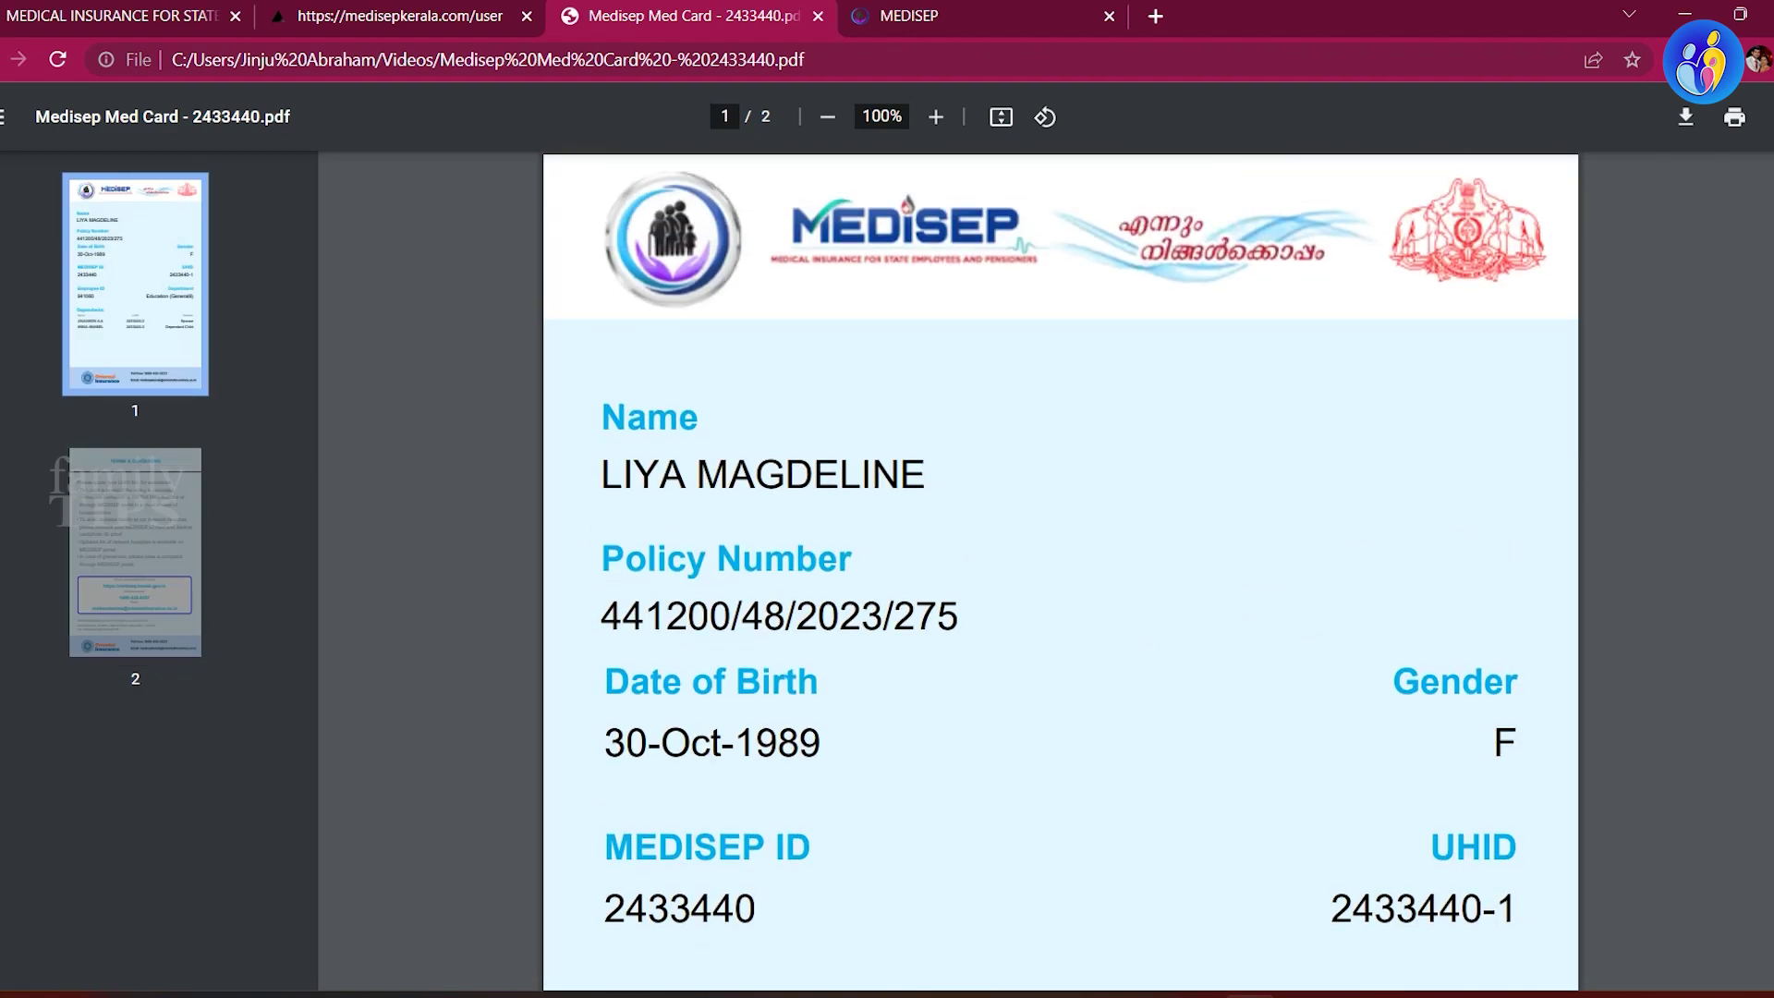
pyautogui.scroll(-20, 1060, 536)
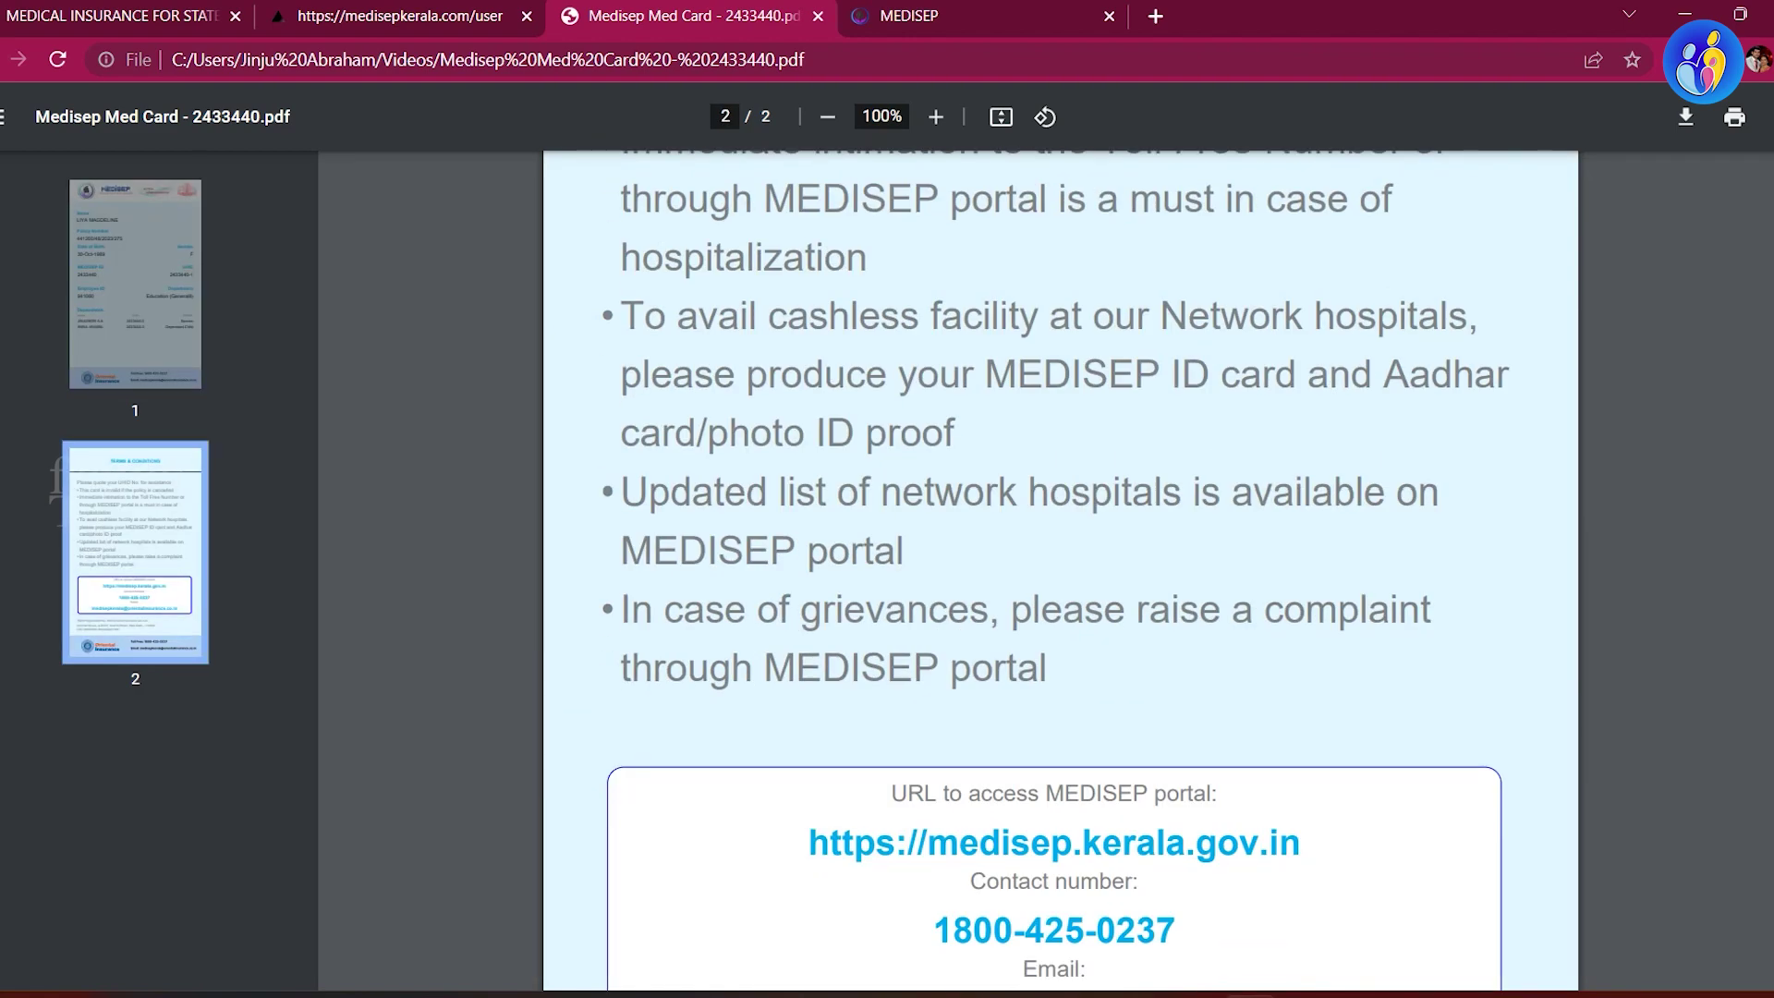
pyautogui.scroll(20, 1060, 536)
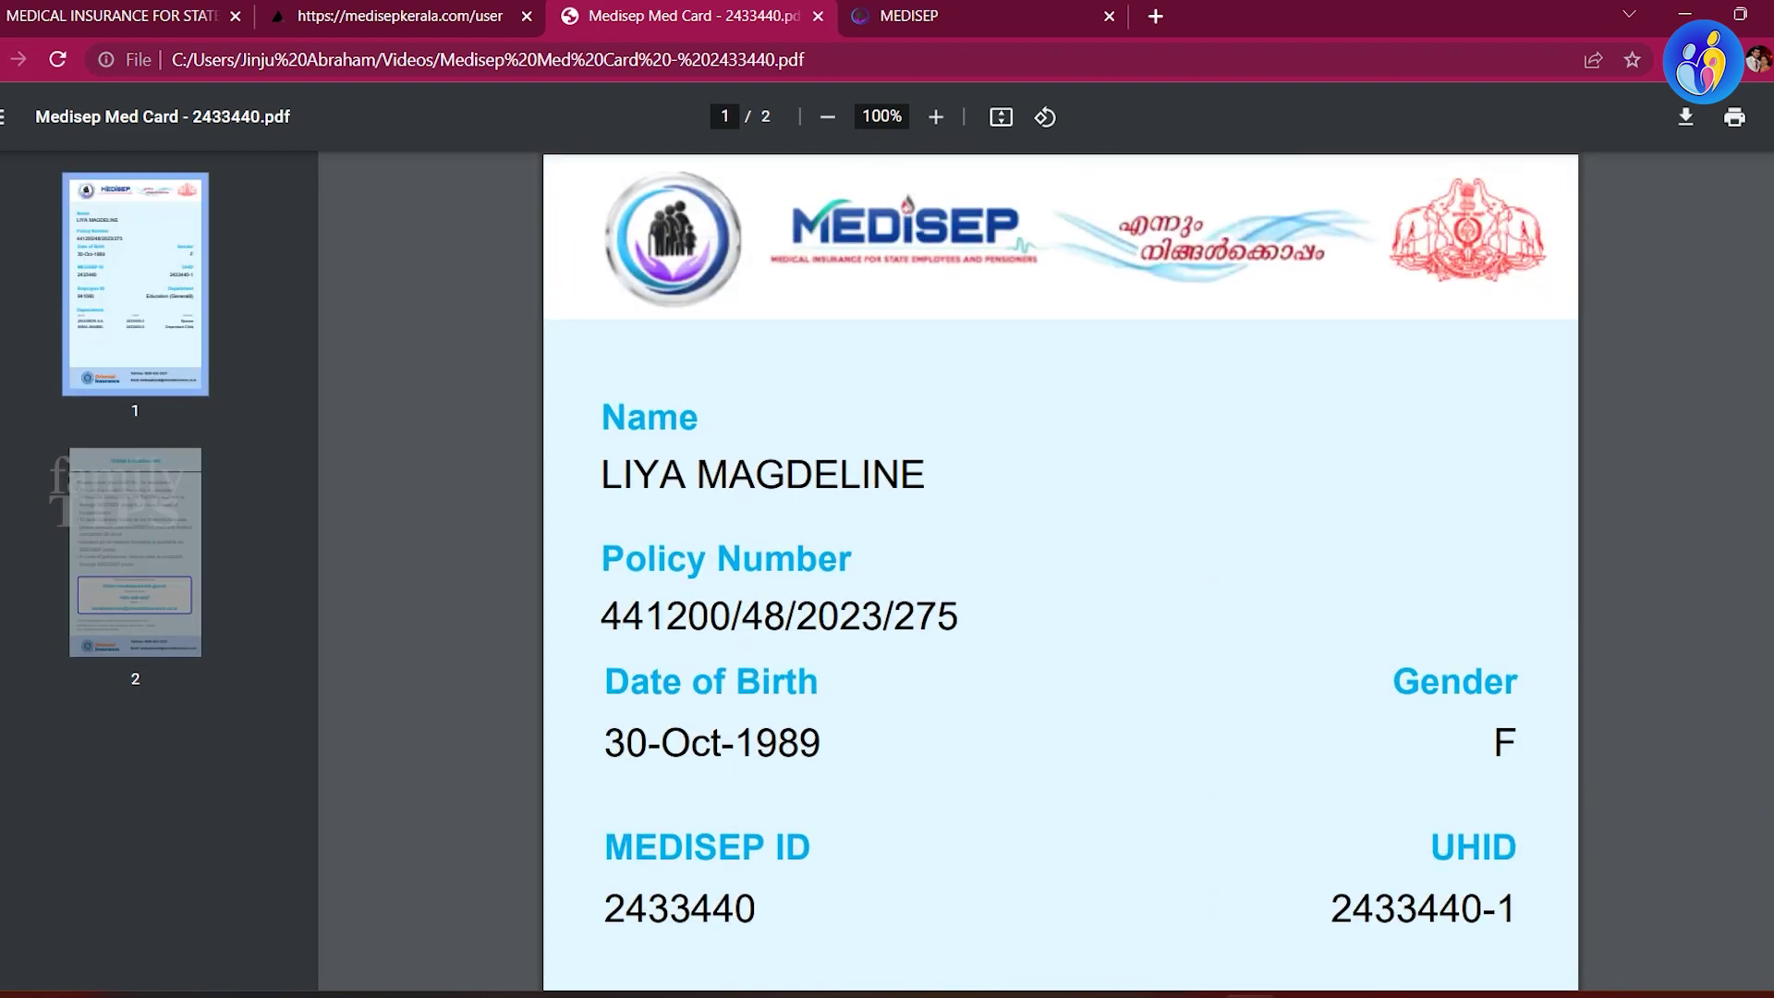
pyautogui.scroll(-5, 1060, 536)
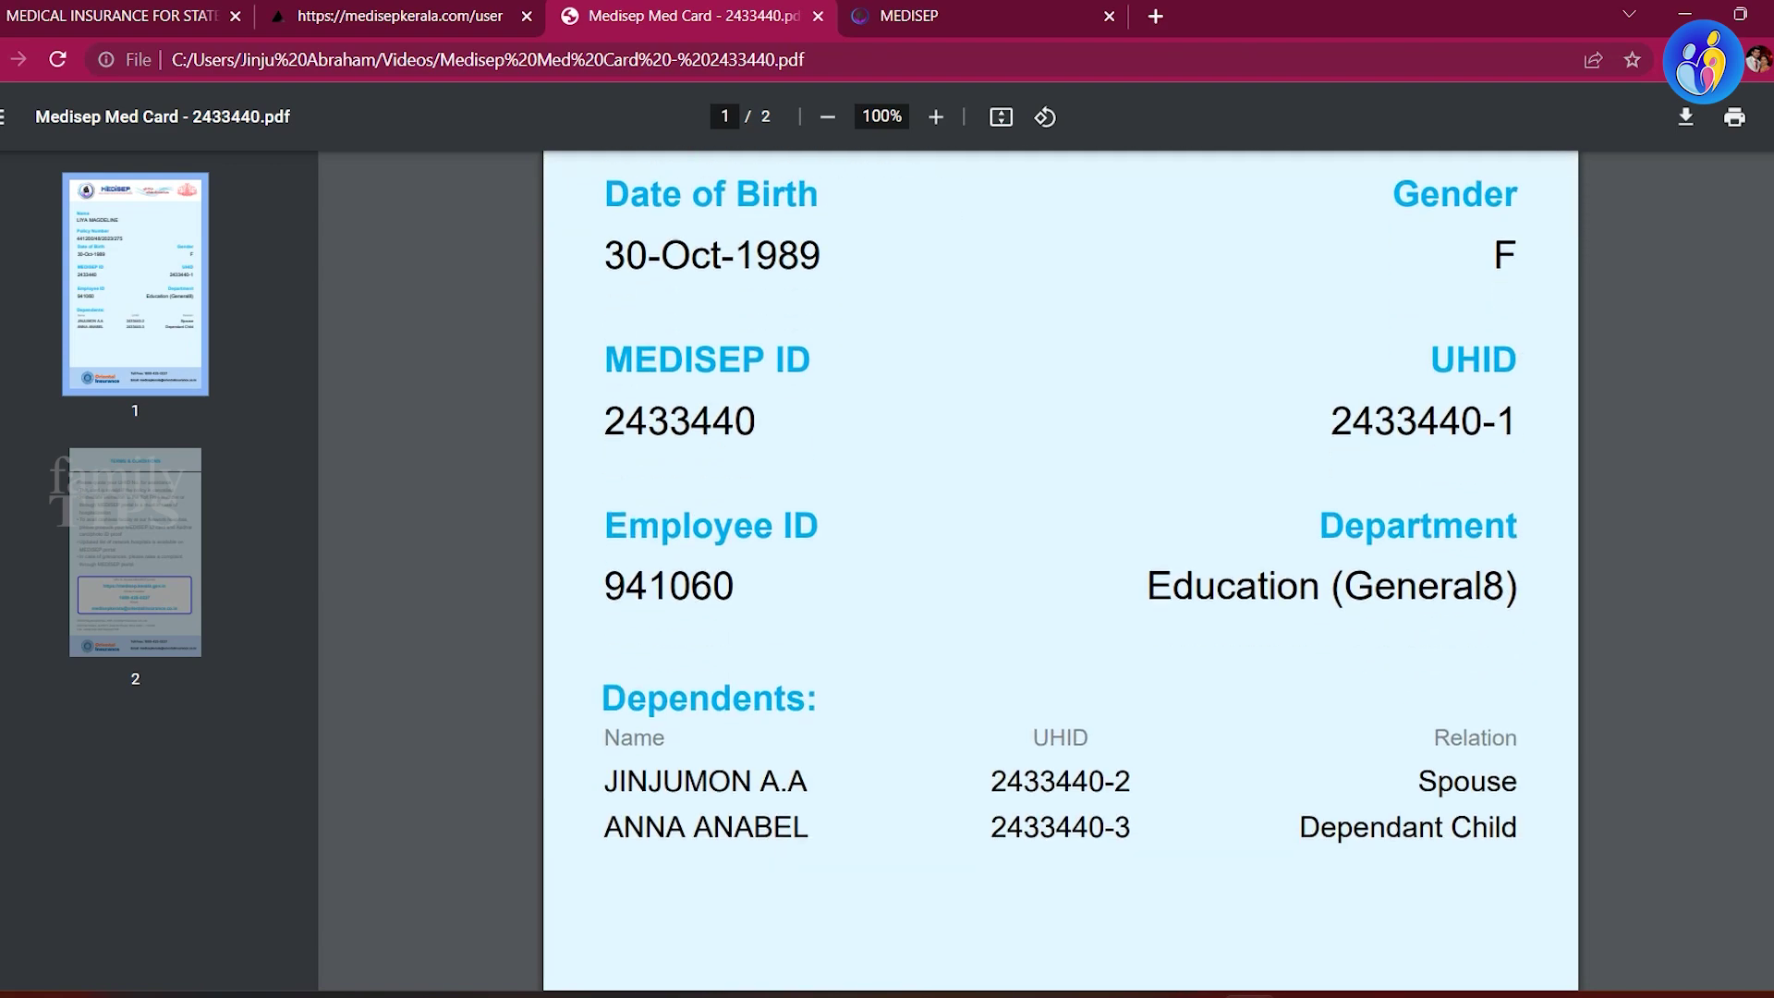
pyautogui.scroll(3, 1061, 570)
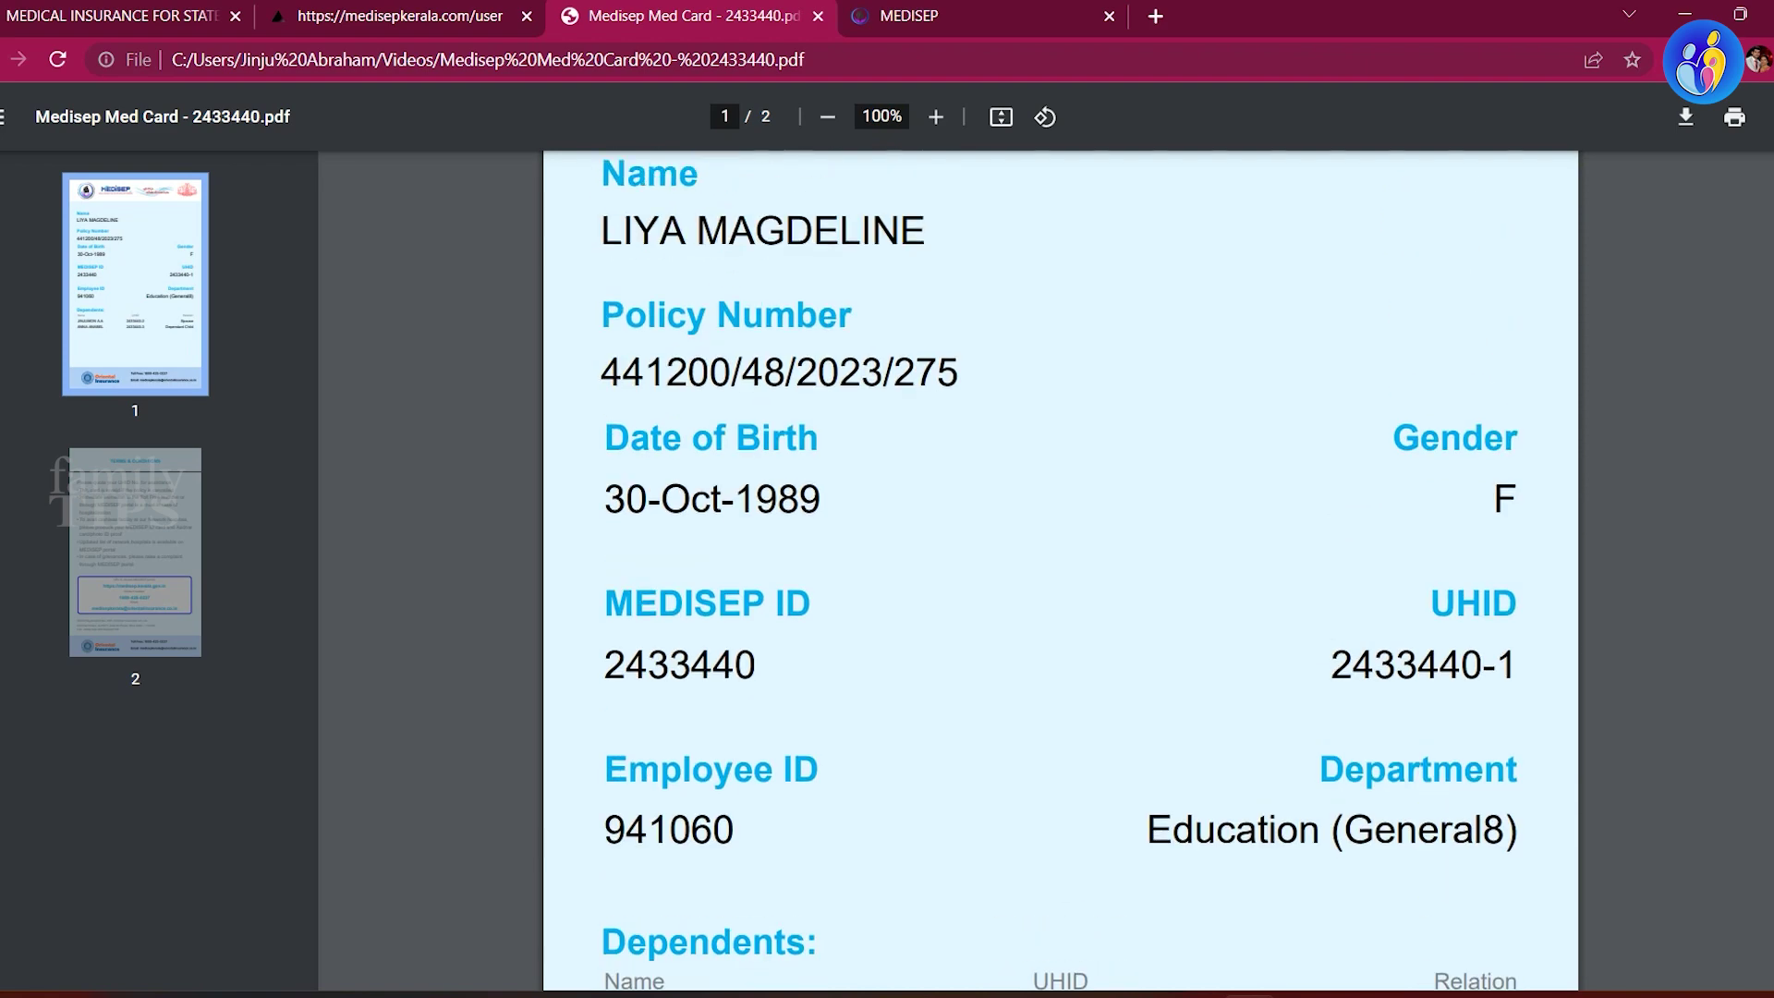
pyautogui.scroll(2, 1060, 570)
pyautogui.scroll(-4, 1061, 570)
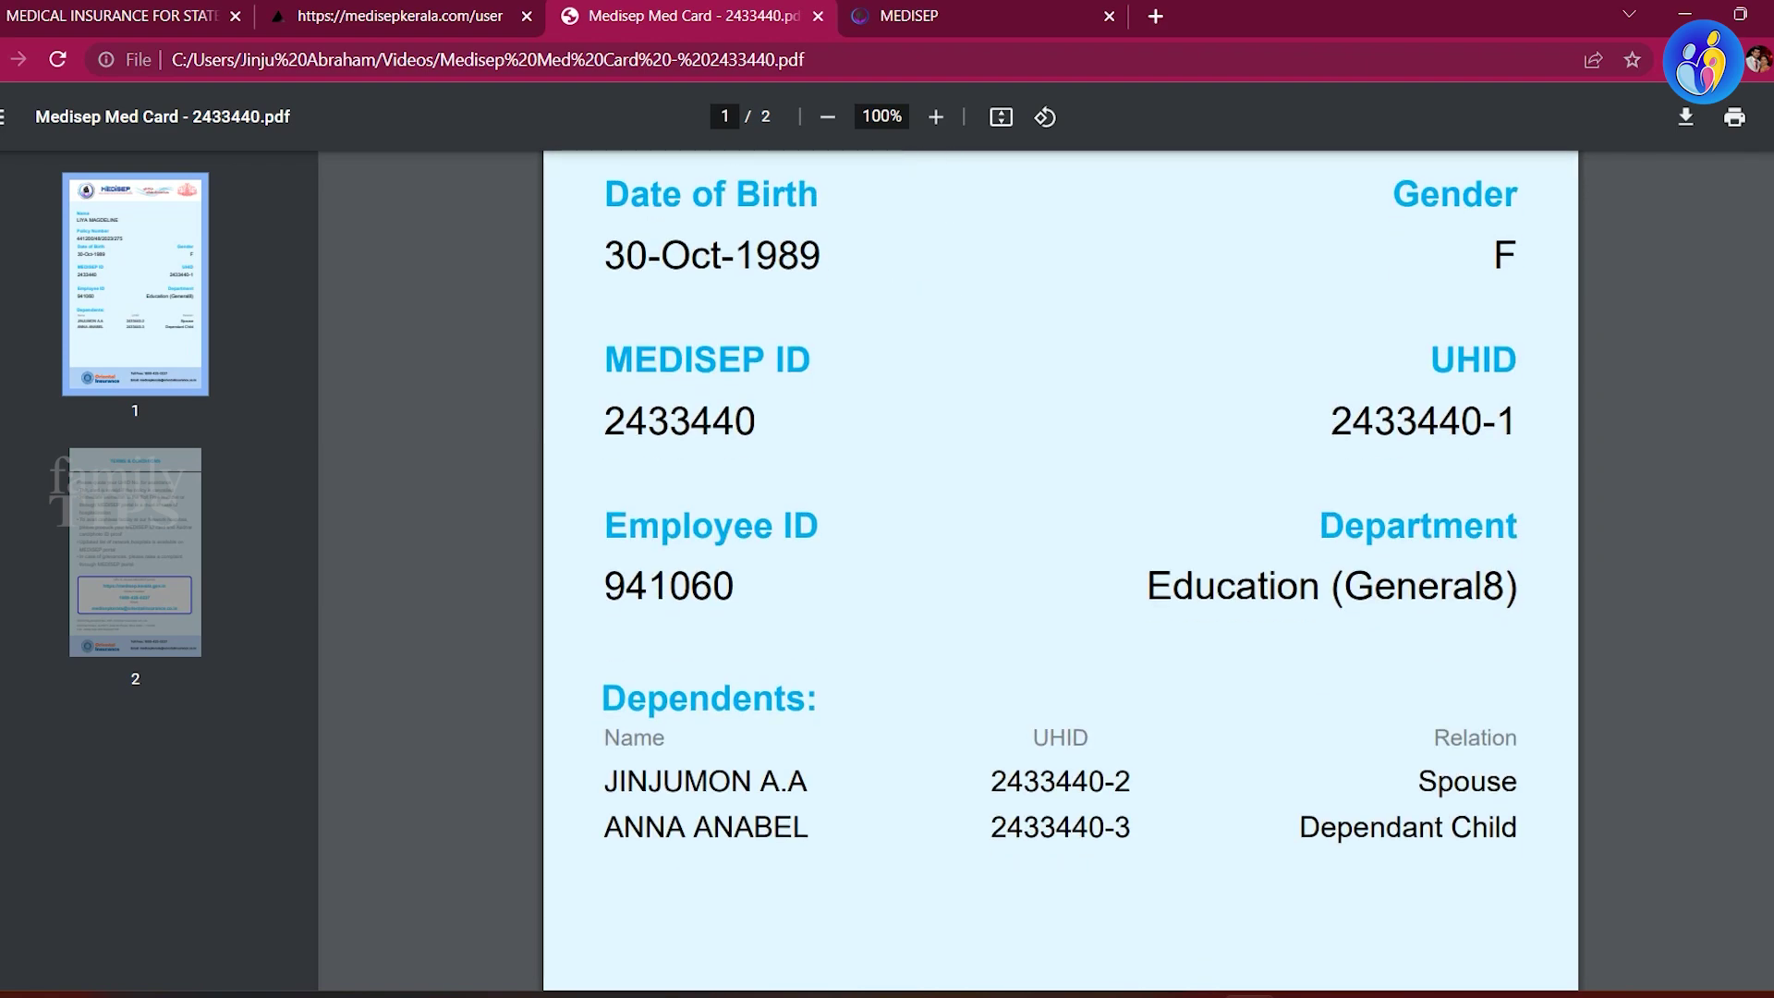
pyautogui.scroll(6, 1061, 570)
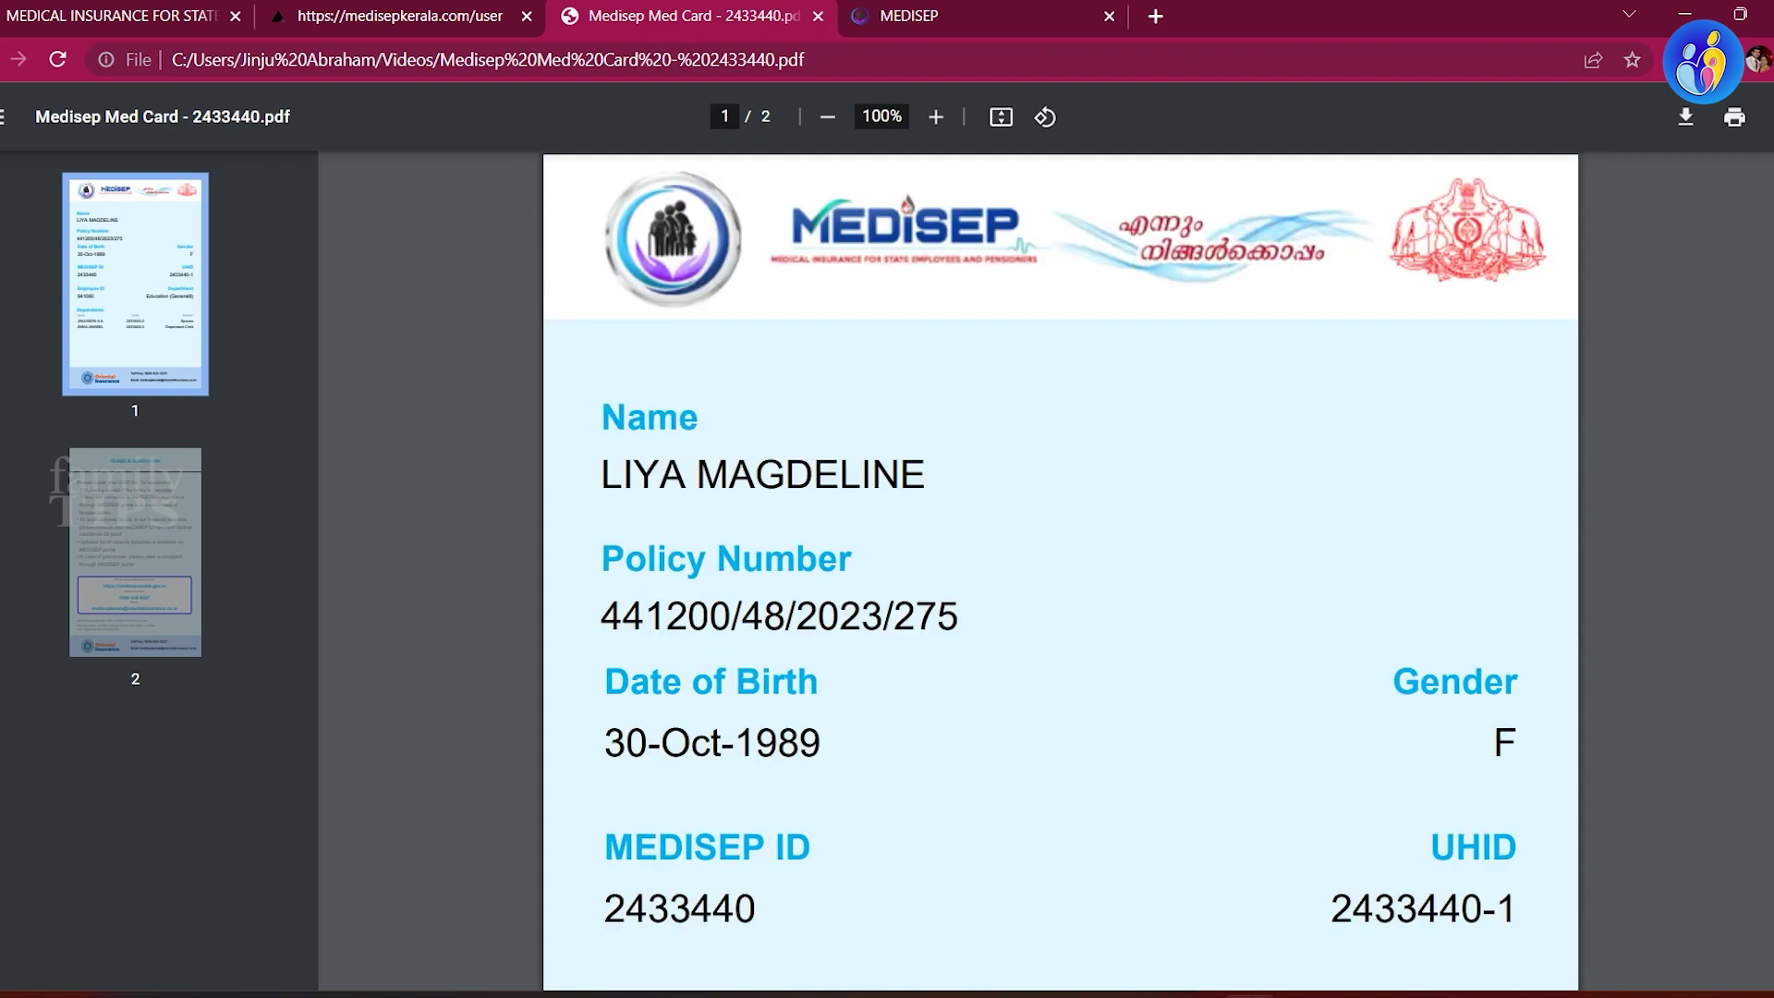
# Step: Close the Medisep Med Card PDF tab to return to the beneficiary home page
pyautogui.click(817, 15)
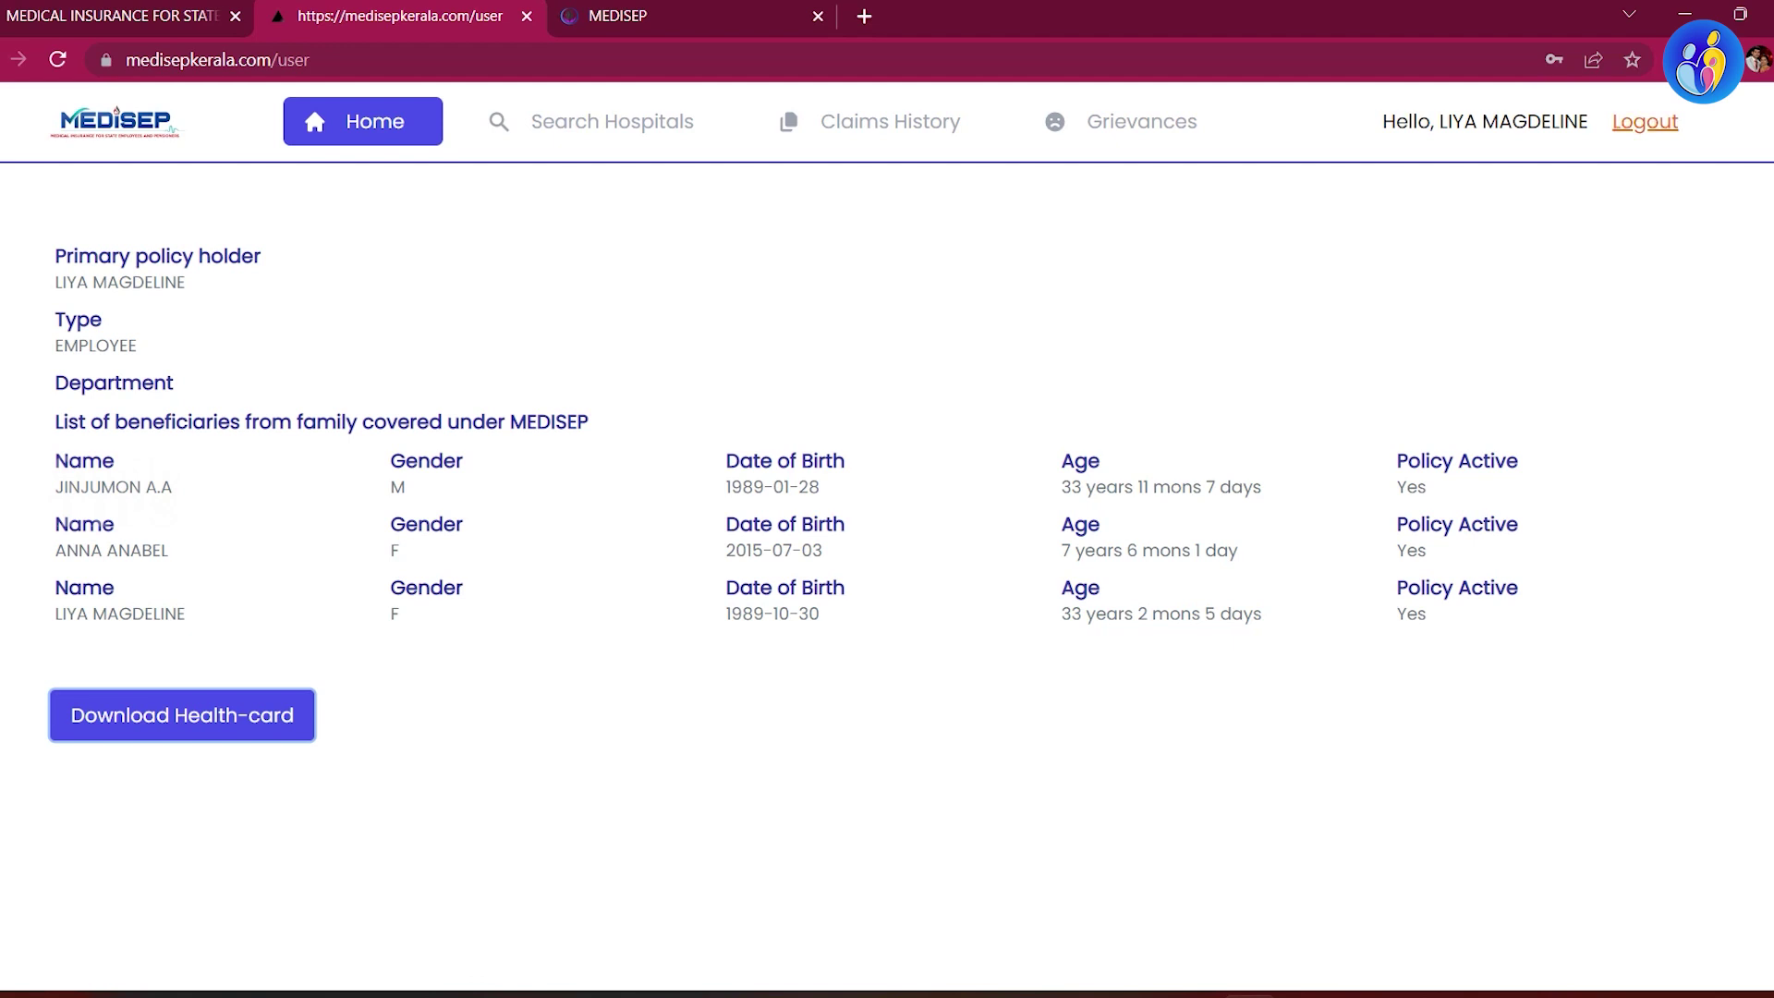
# Step: Log out using Logout in the top-right of the portal header
pyautogui.click(1645, 121)
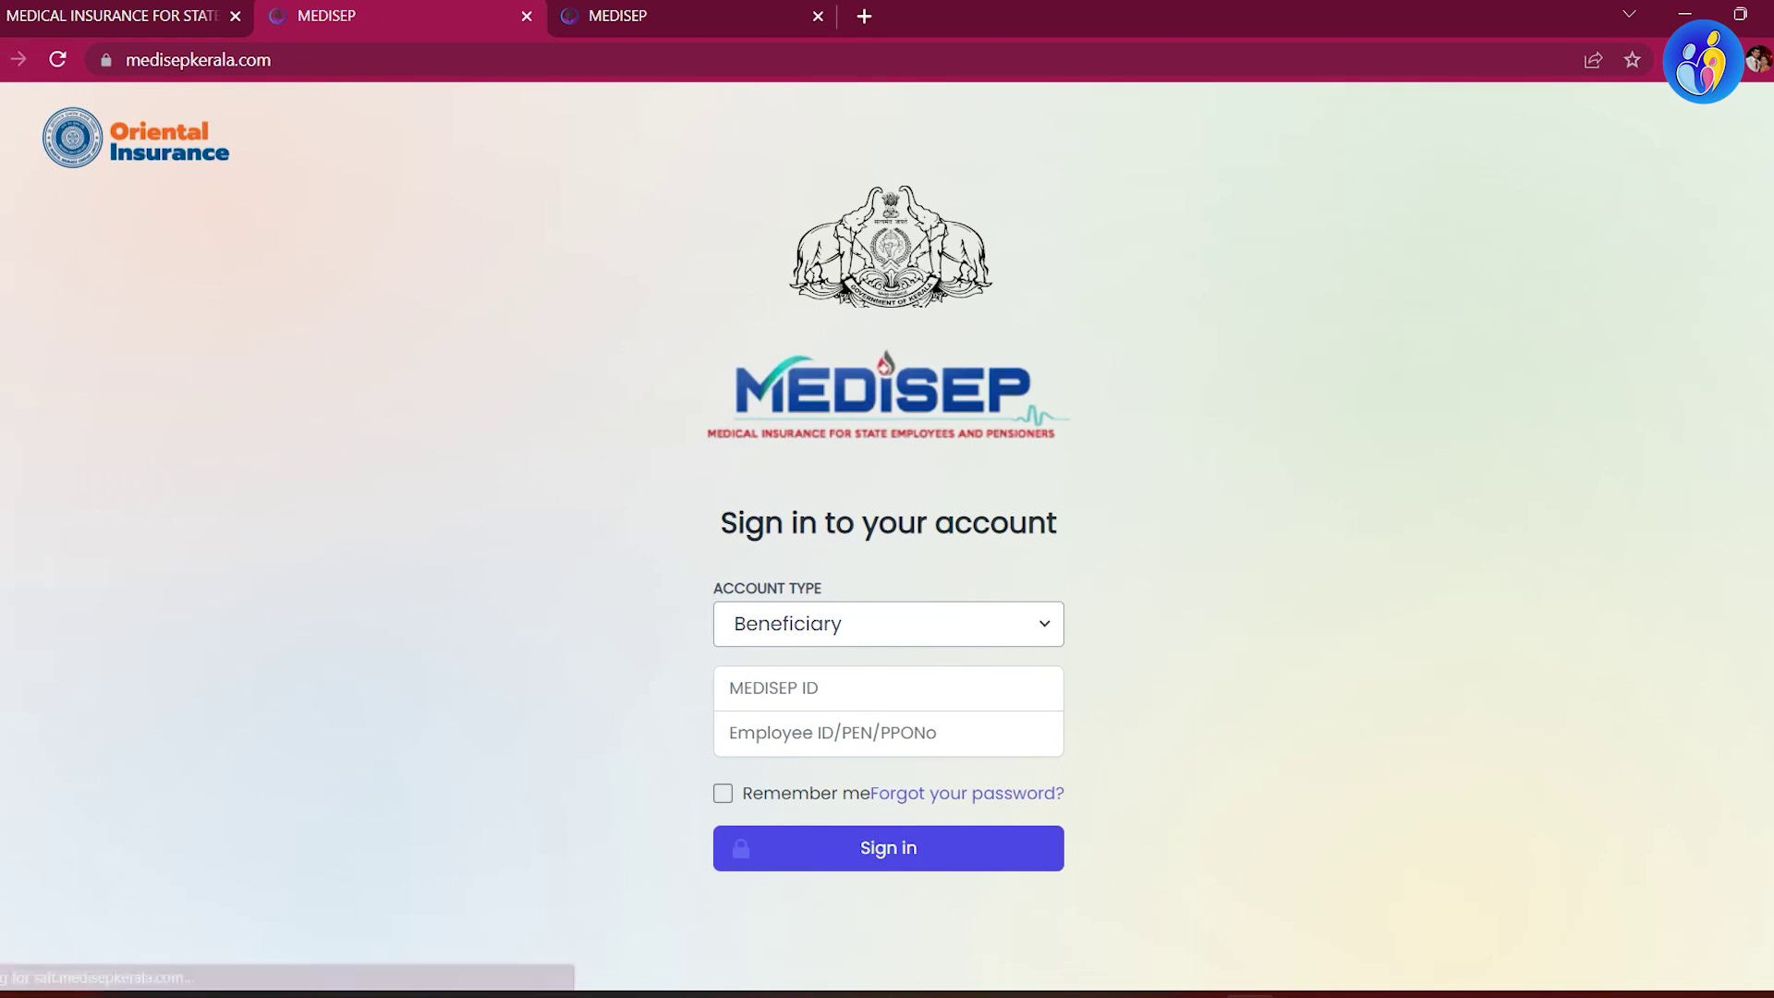